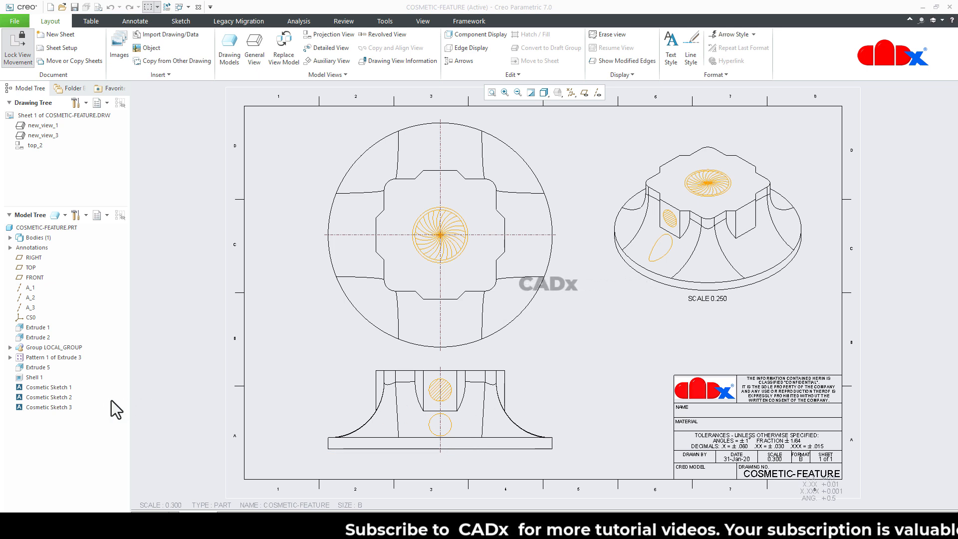
Step: Hide Cosmetic Sketch 1 of the part in all drawing views
click(47, 387)
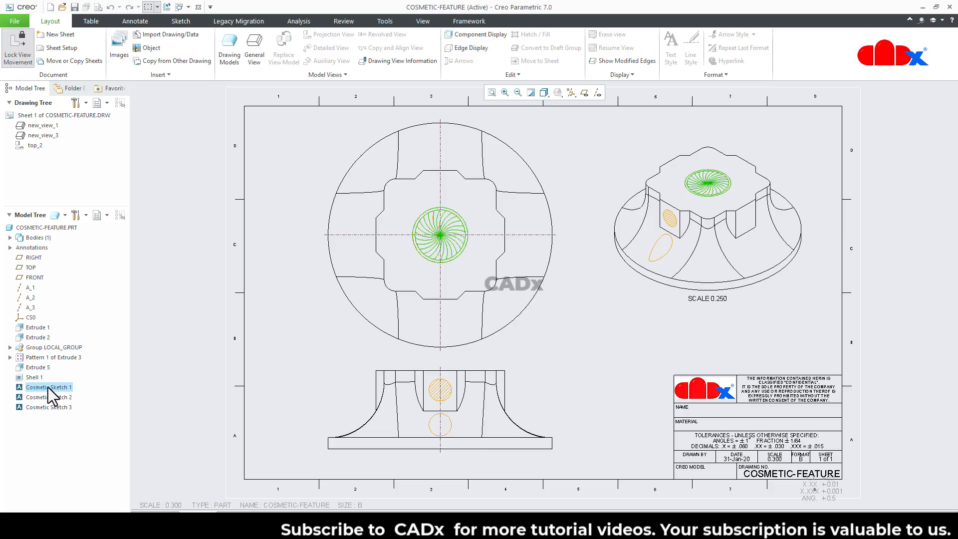
right_click(48, 386)
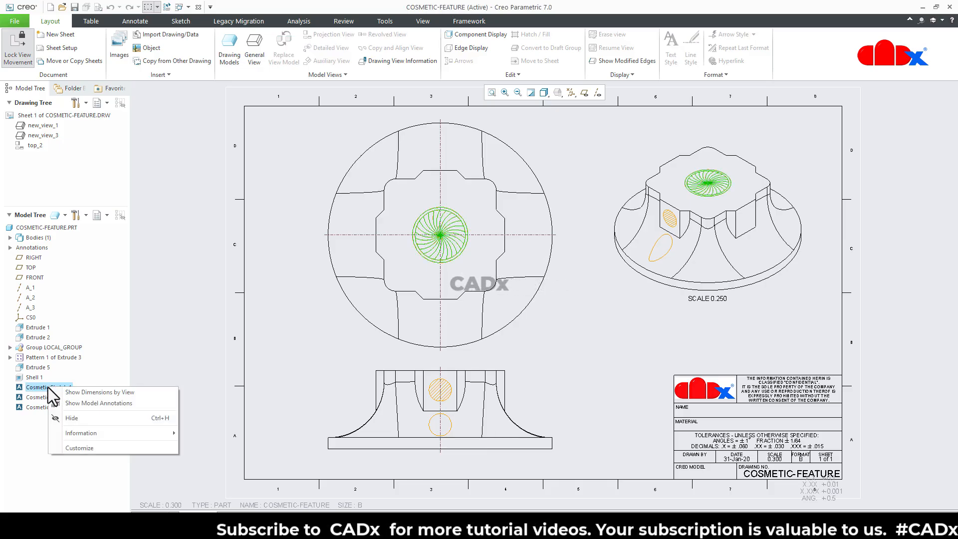
click(72, 419)
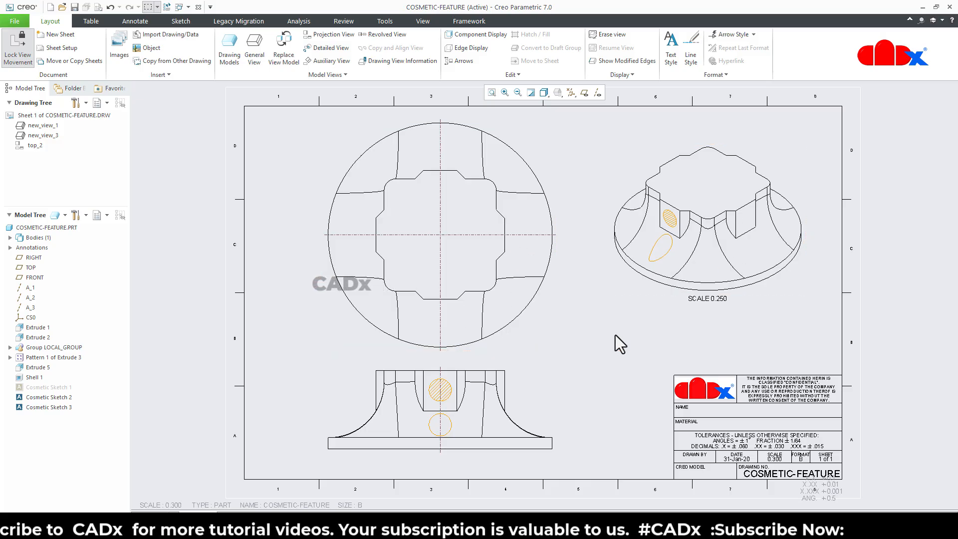
Step: Show the hidden Cosmetic Sketch 1 again in the drawing views
click(58, 389)
right_click(58, 389)
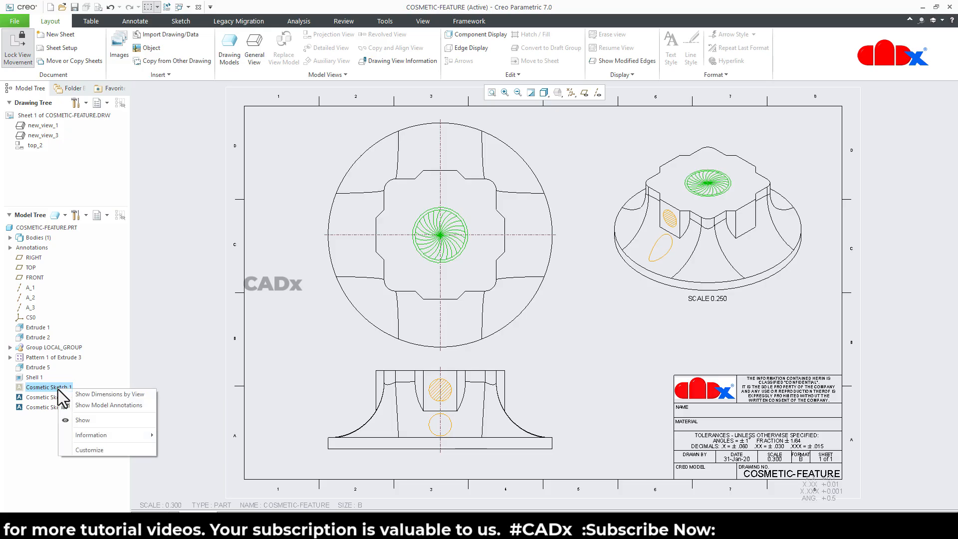
click(78, 419)
click(314, 387)
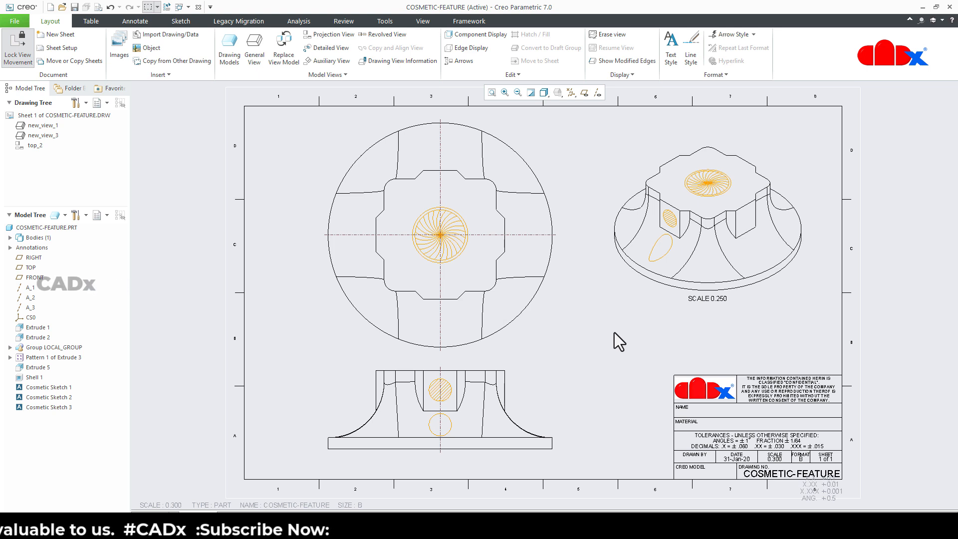
Step: Erase the cosmetics from the top view, top_2, only
click(538, 325)
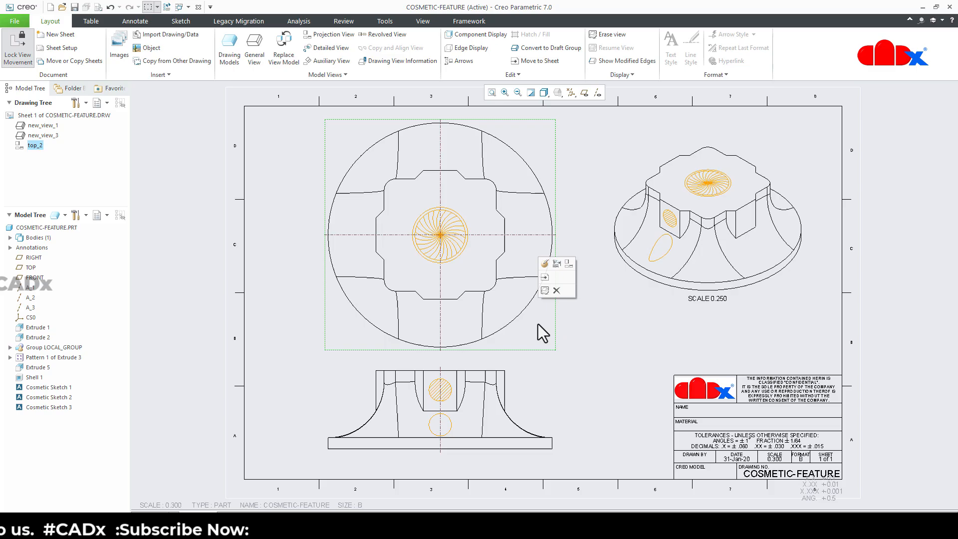
right_click(33, 149)
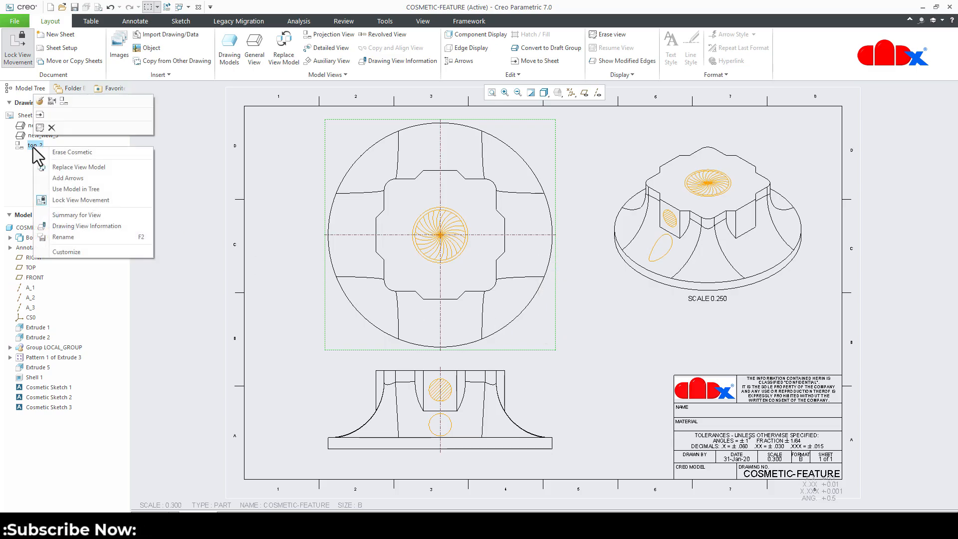
click(73, 154)
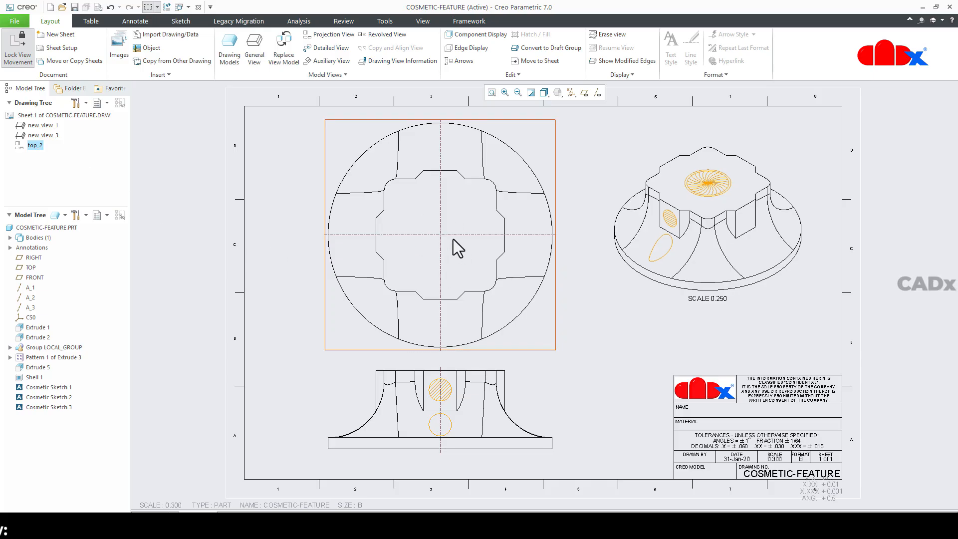
click(611, 351)
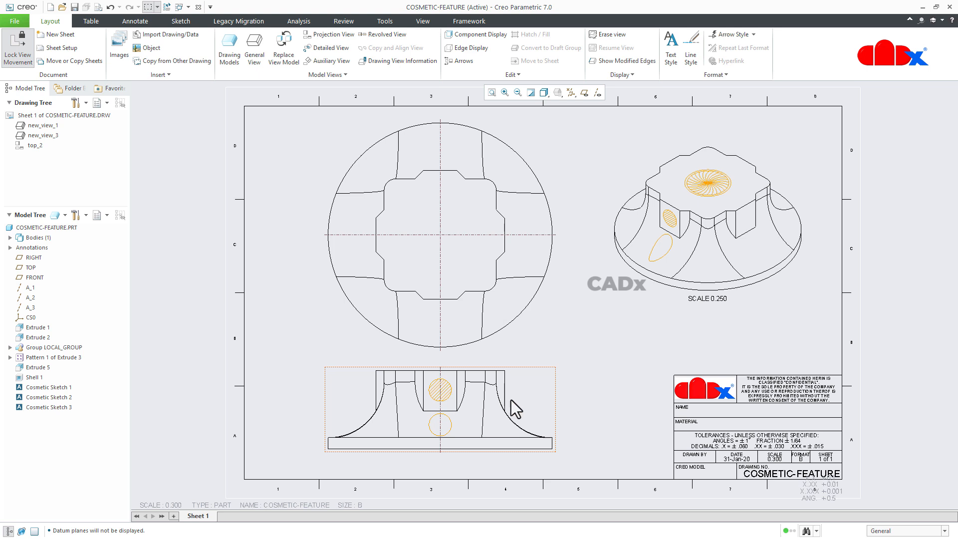
Step: Erase the cosmetics from the front view, new_view_1
click(538, 394)
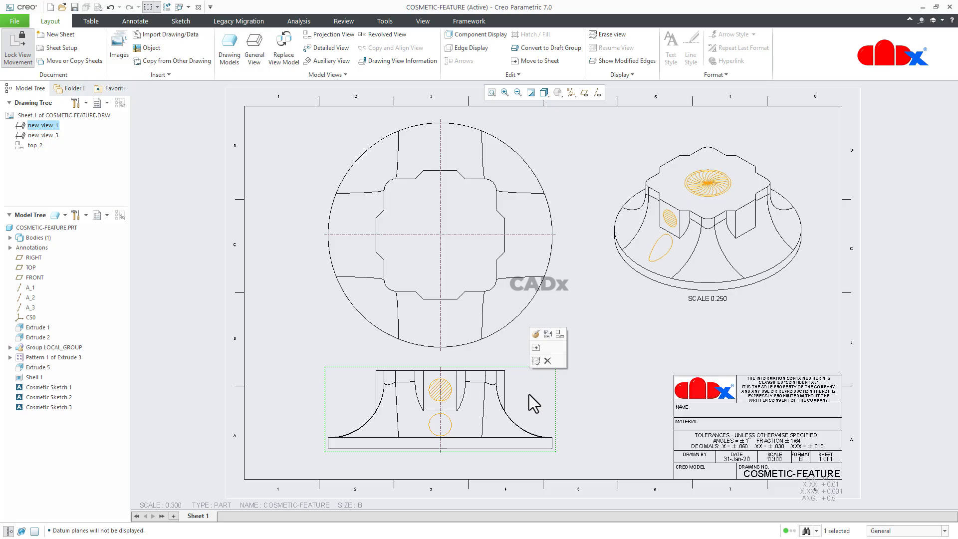
right_click(31, 125)
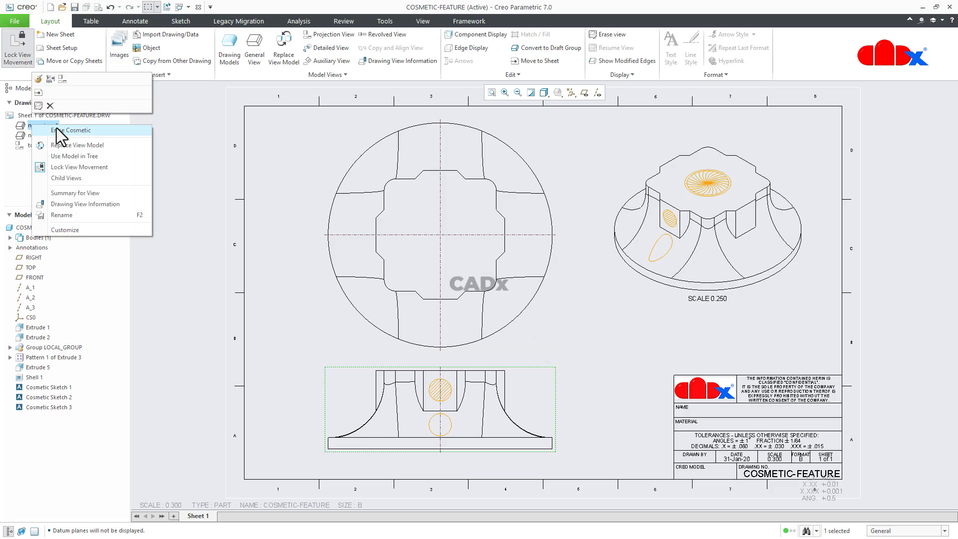
click(56, 130)
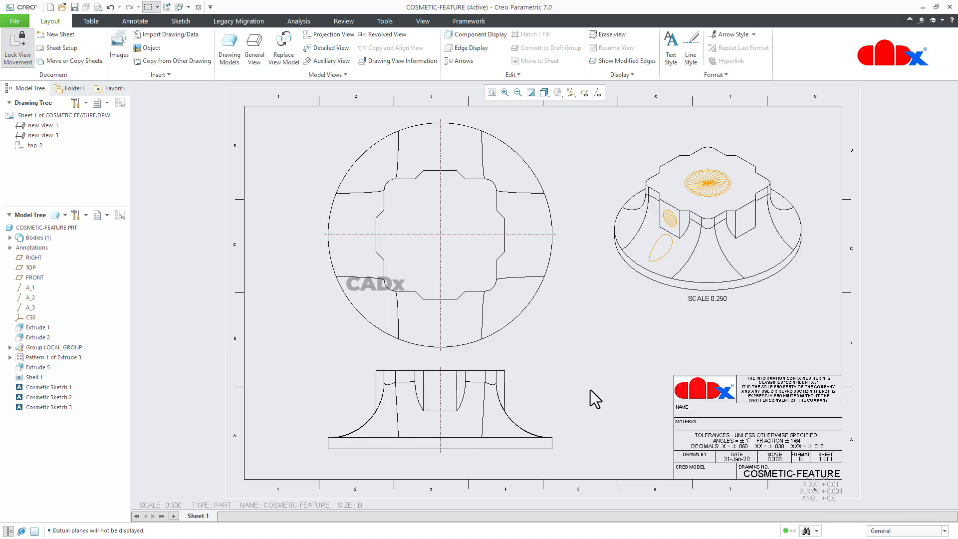
Step: Unerase the cosmetics in the front view, new_view_1
right_click(54, 125)
click(80, 131)
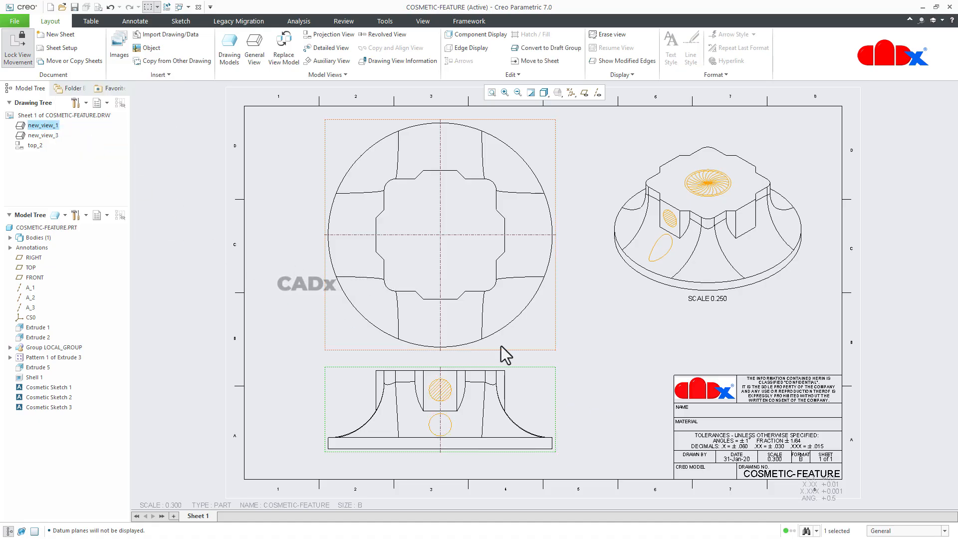
click(606, 367)
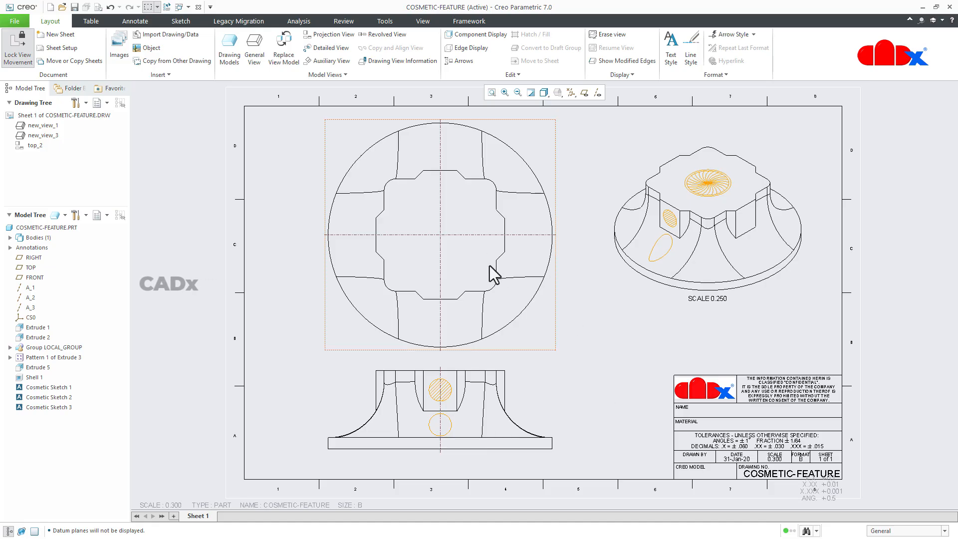
Step: Unerase the cosmetics in the top view, top_2, and erase them again
right_click(31, 146)
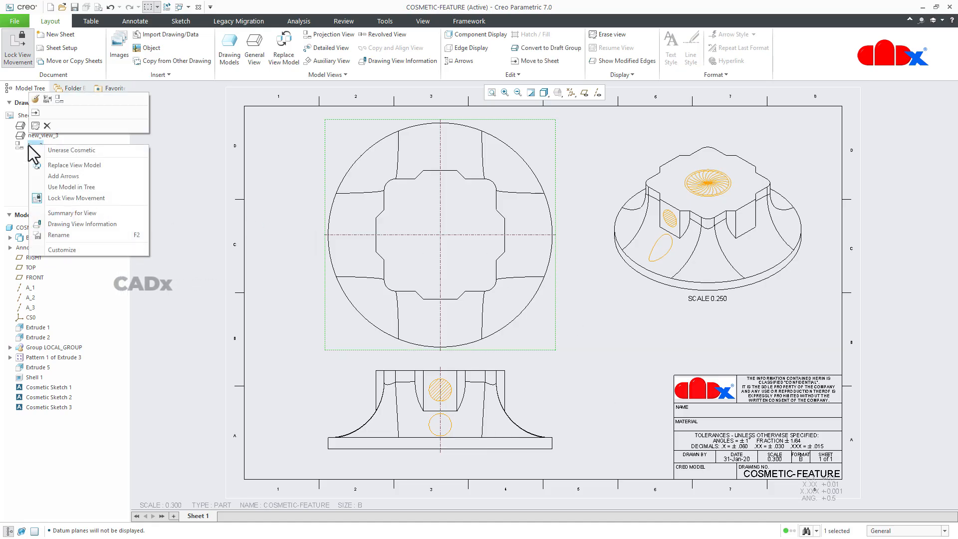
click(62, 150)
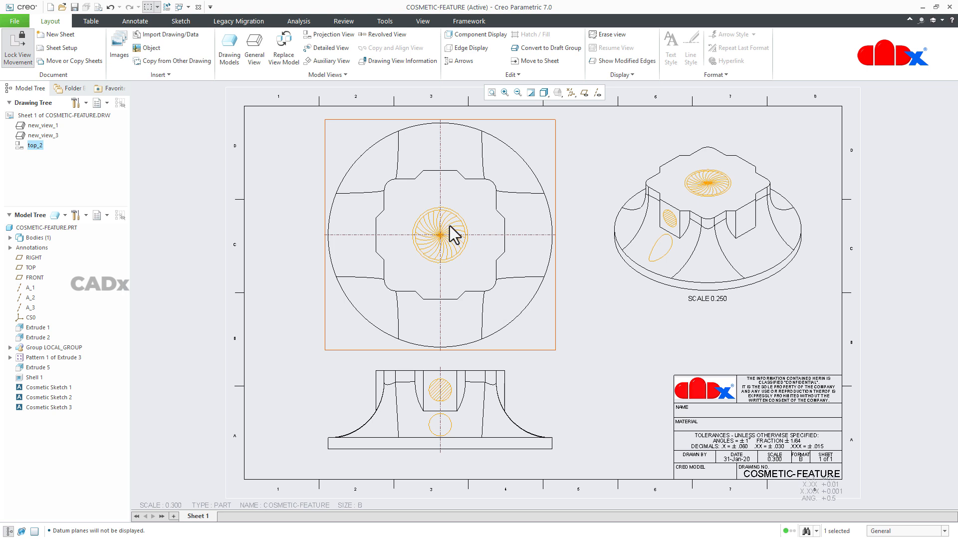
right_click(33, 146)
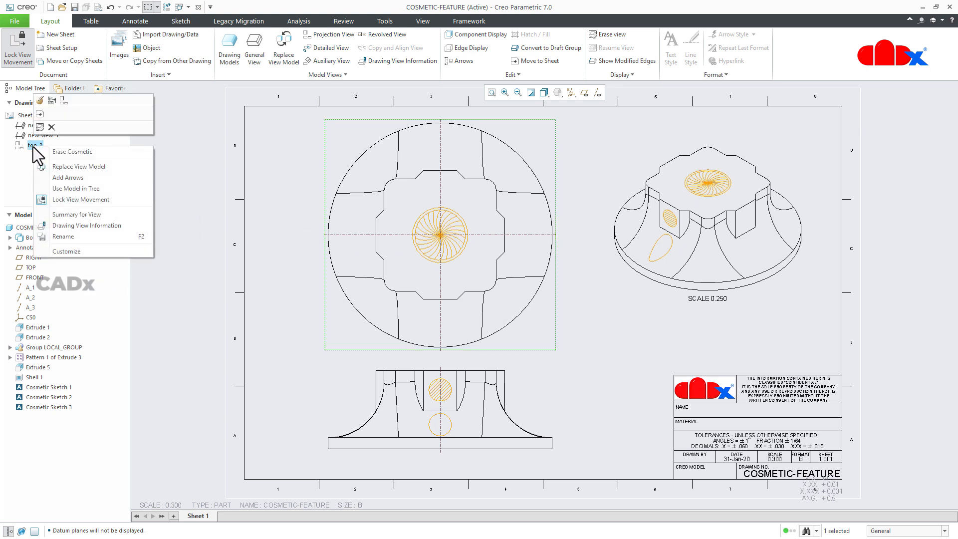
click(57, 152)
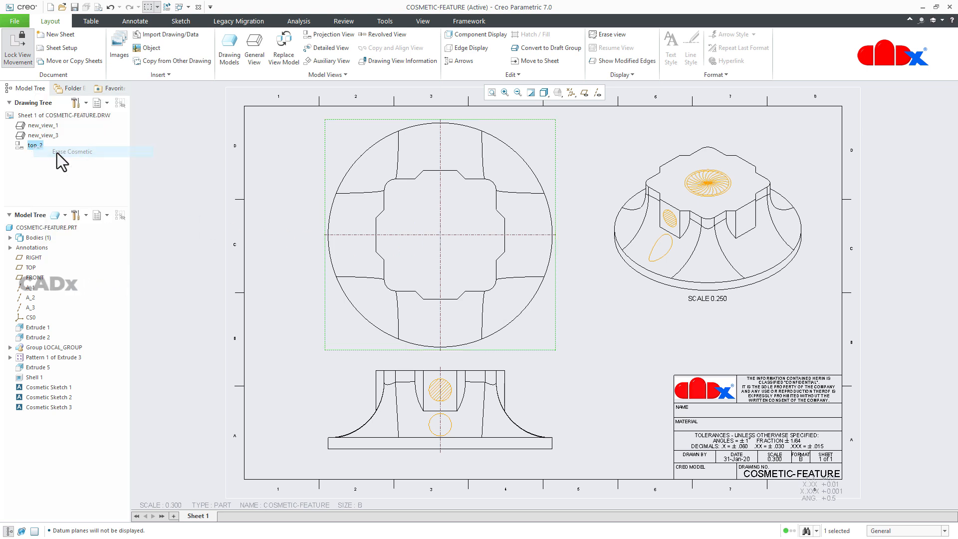
click(608, 321)
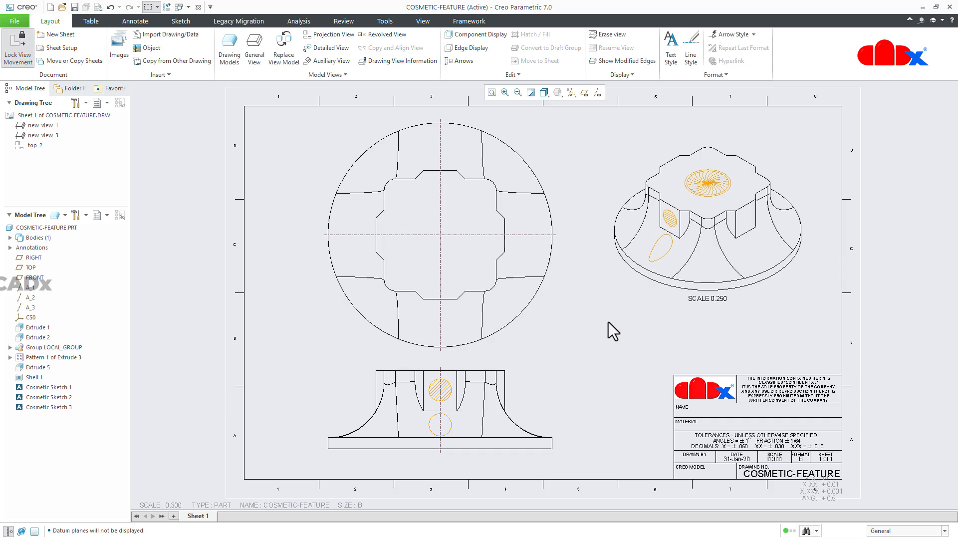
Step: Erase the cosmetics from the isometric view, new_view_3
click(652, 285)
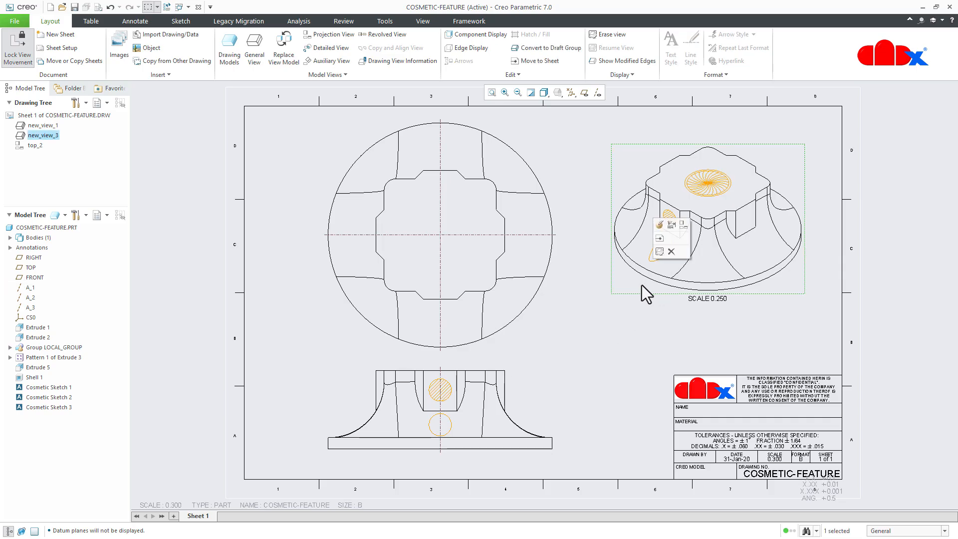
right_click(33, 135)
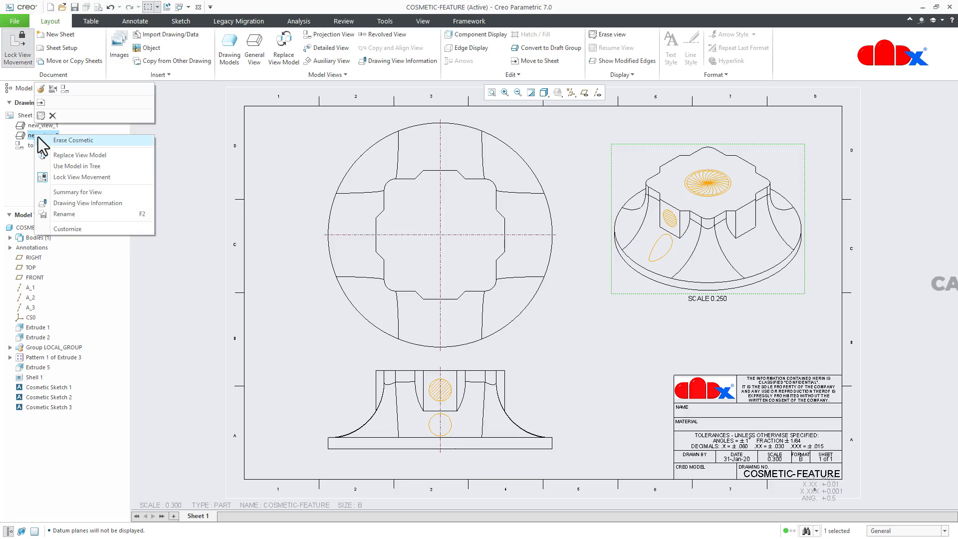
click(75, 141)
click(190, 246)
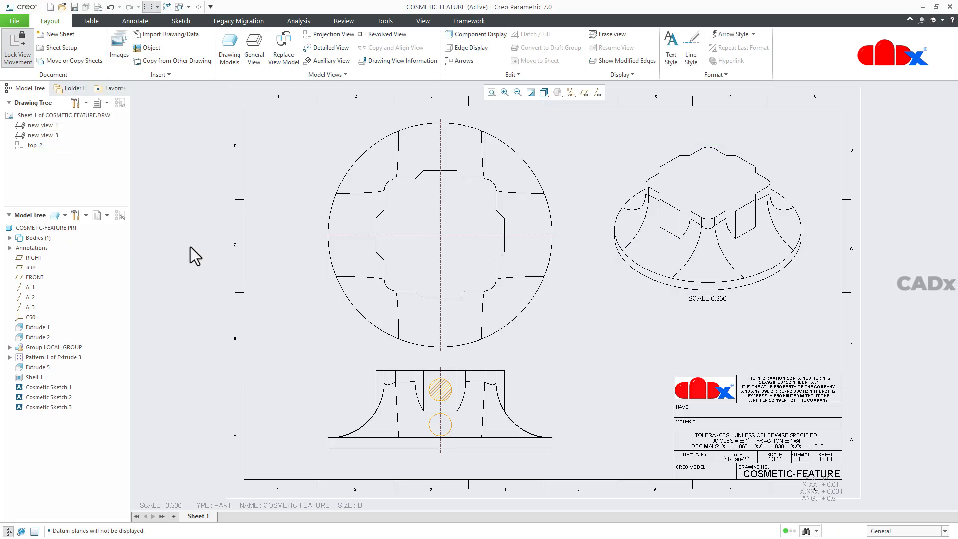
Step: Unerase the cosmetics in the isometric view, new_view_3
right_click(51, 135)
click(82, 143)
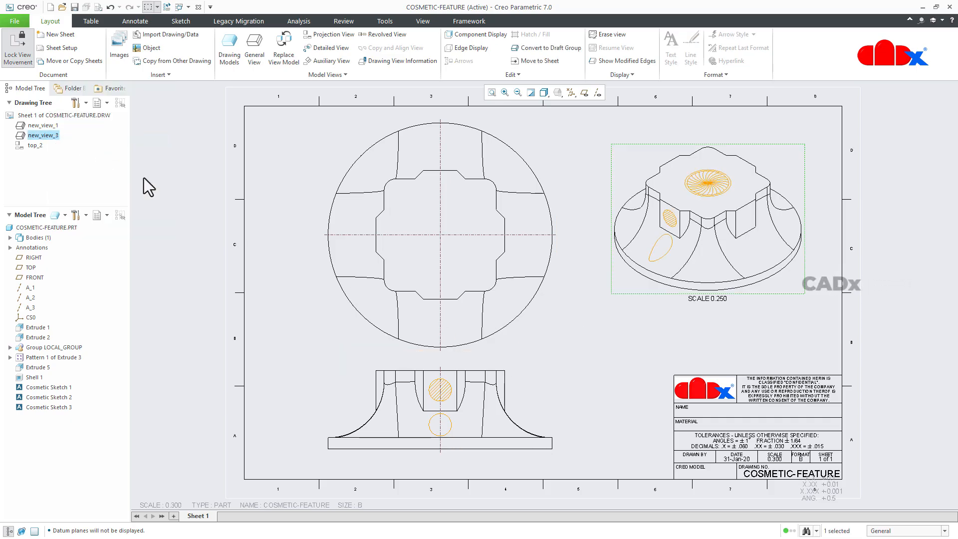
click(615, 337)
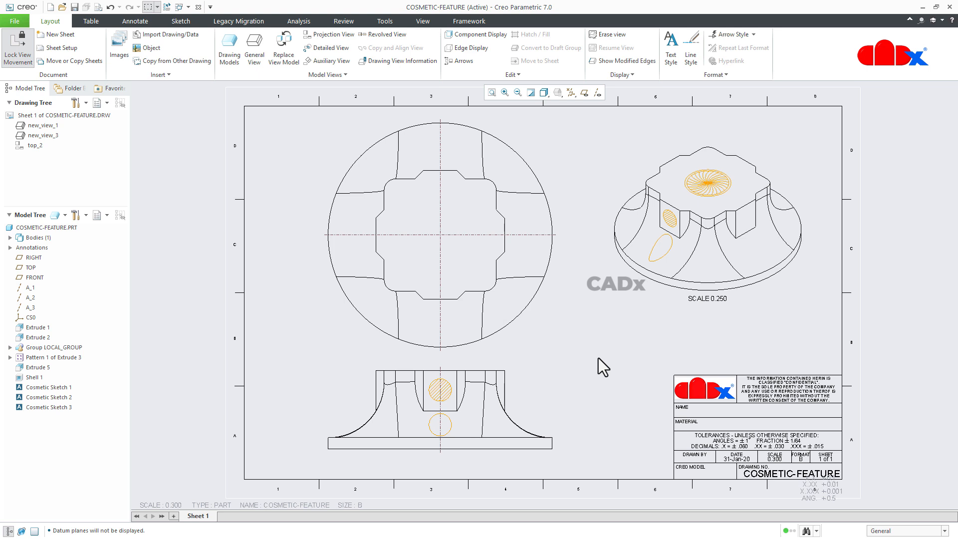
Step: Display the layer tree and set it to list the layers of the active model, COSMETIC-FEATURE.PRT
click(108, 219)
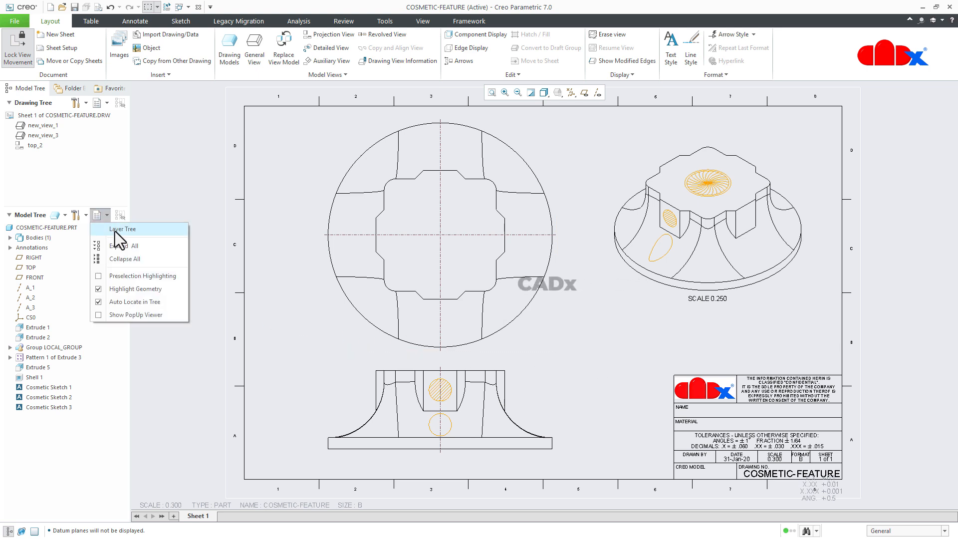
click(117, 230)
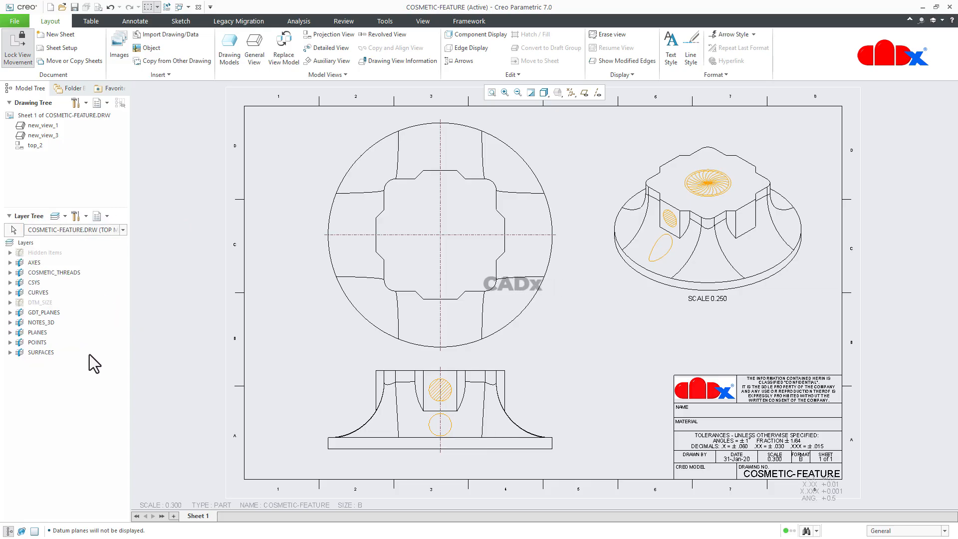
click(87, 231)
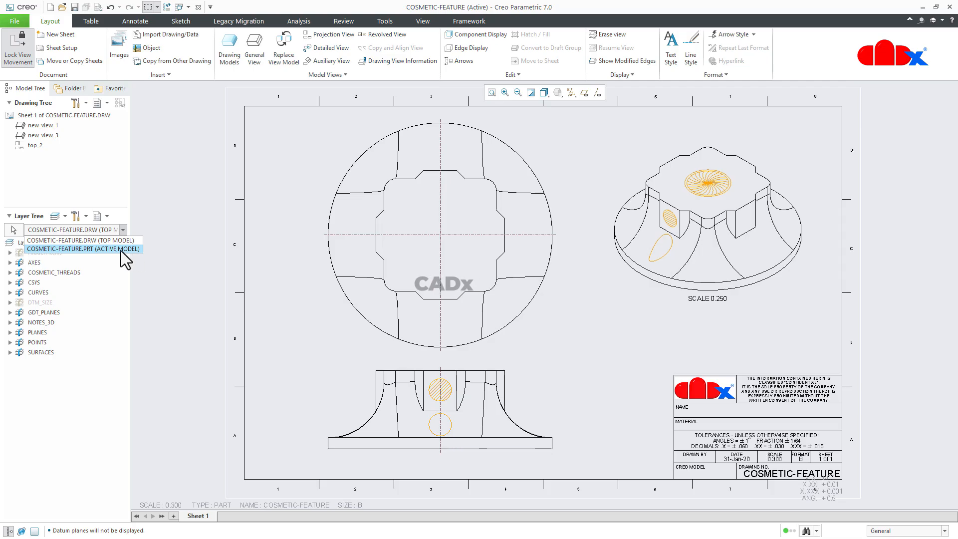
click(118, 276)
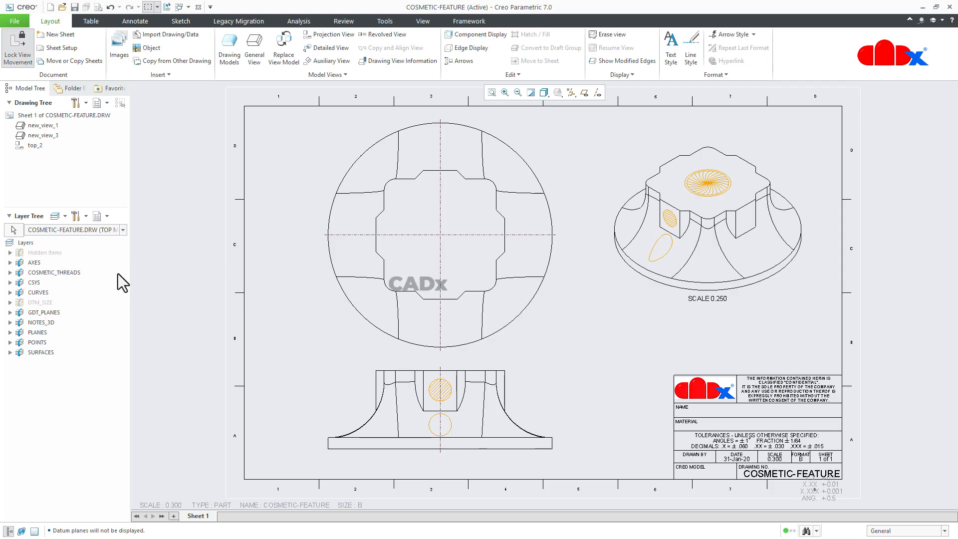
click(110, 229)
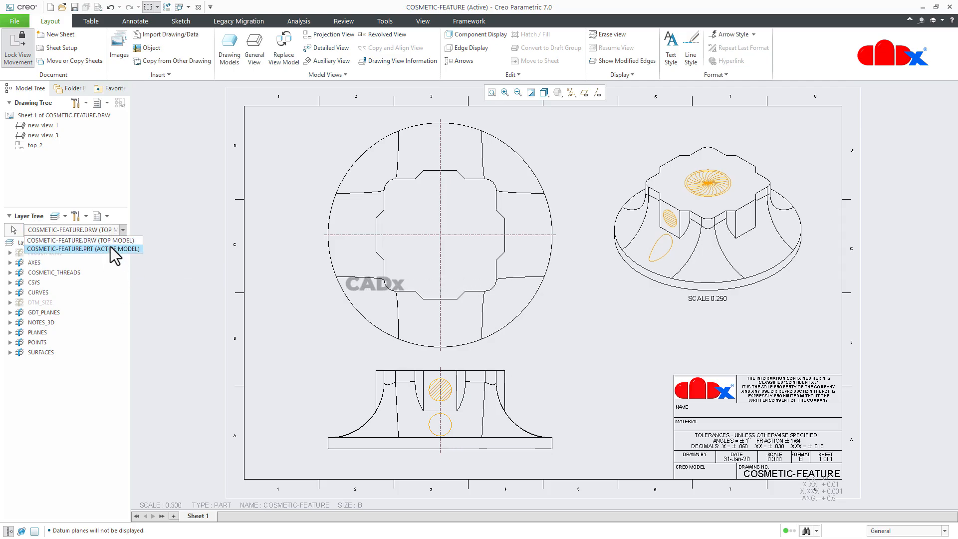
click(109, 248)
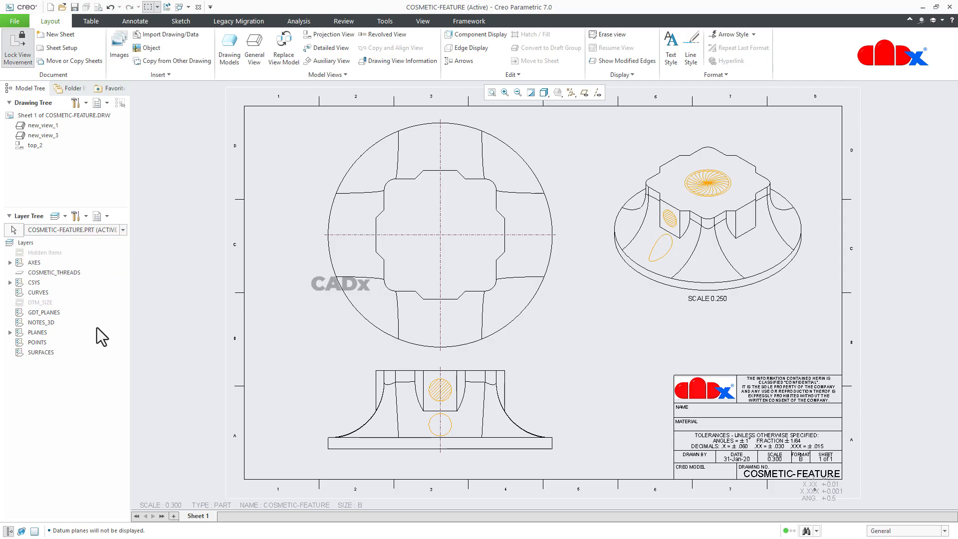
Step: Create a layer named cs in COSMETIC-FEATURE.PRT containing the hatched circular cosmetic sketch picked in the front view
right_click(70, 403)
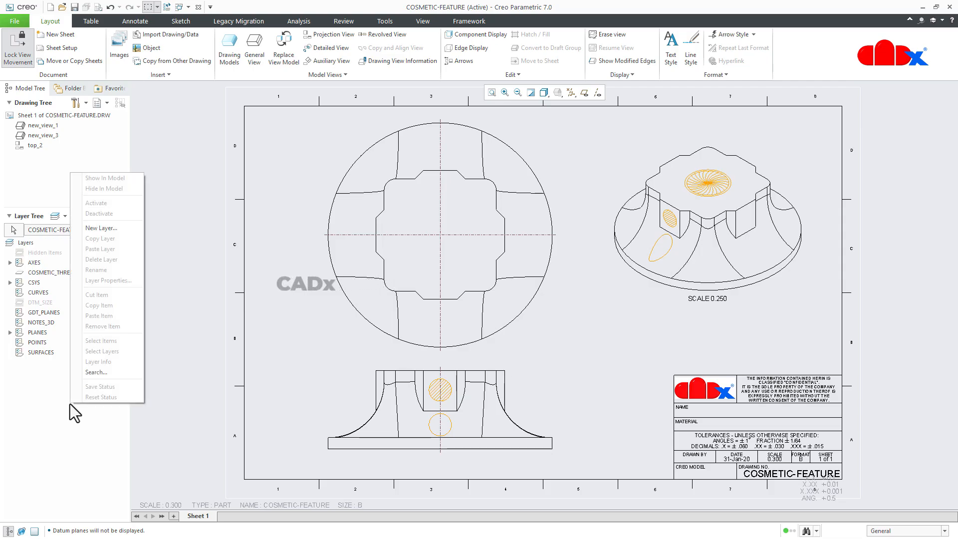
click(106, 229)
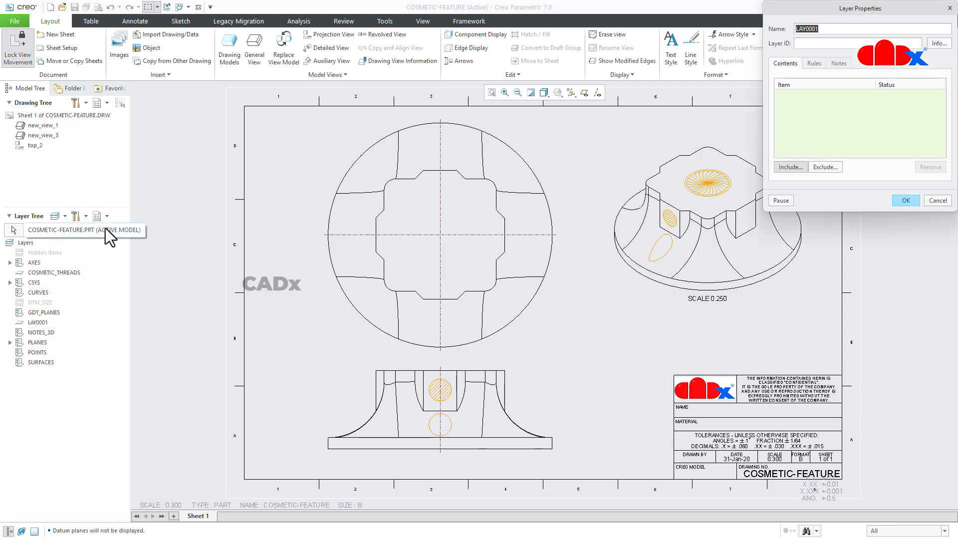
text(c)
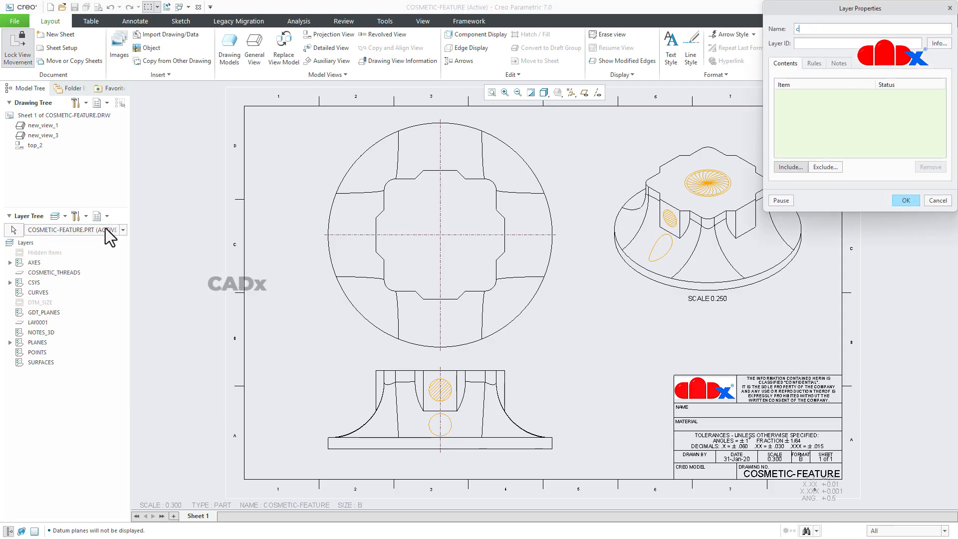
text(s)
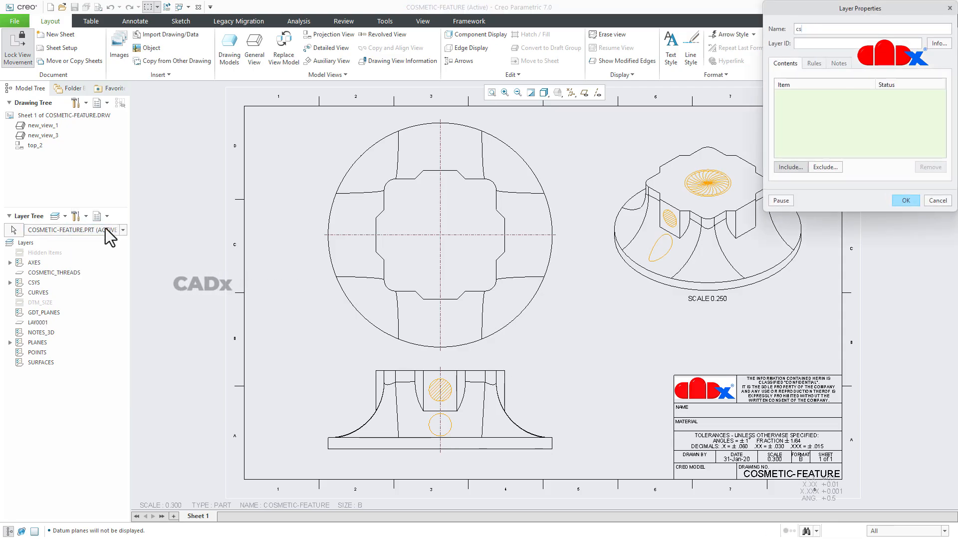
click(447, 392)
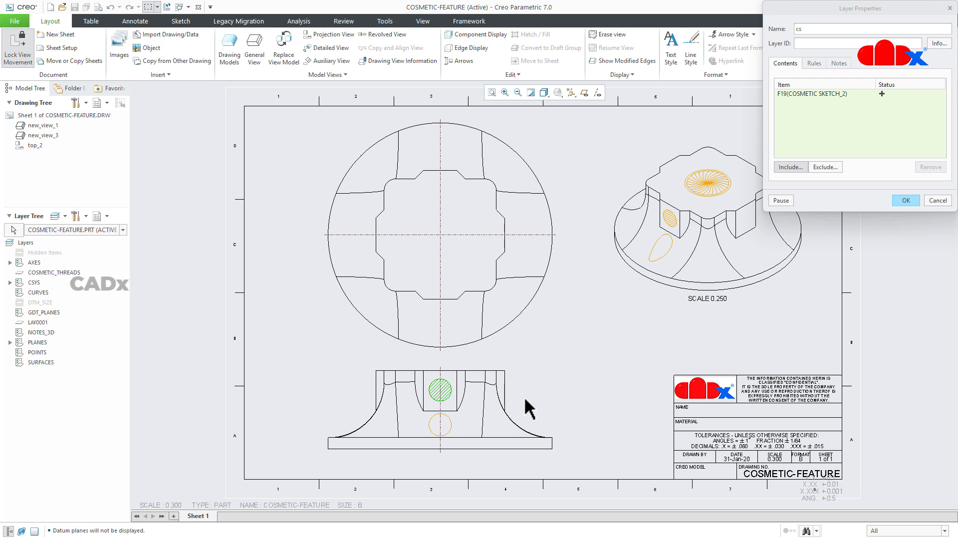
click(915, 198)
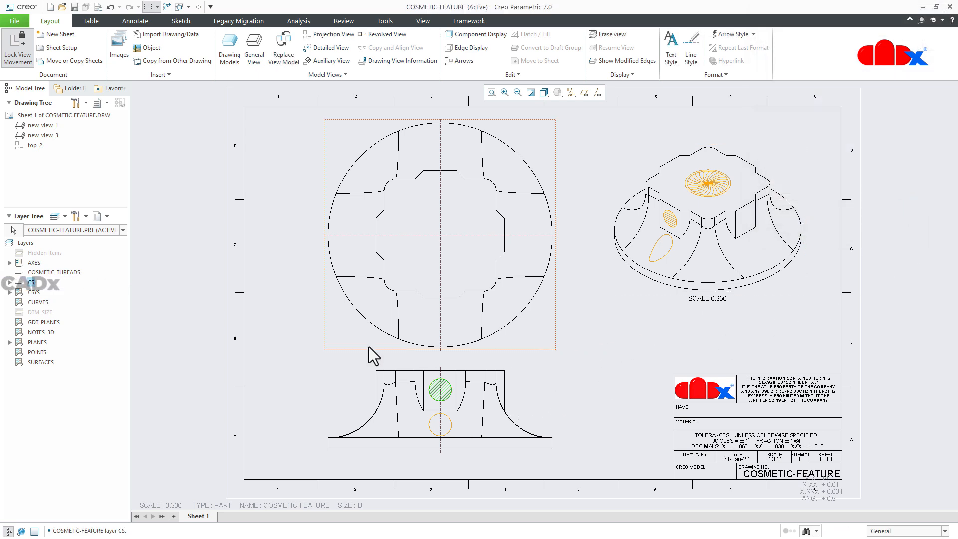
Step: Check the contents of the CS layer by highlighting its cosmetic sketch item in the drawing
click(10, 283)
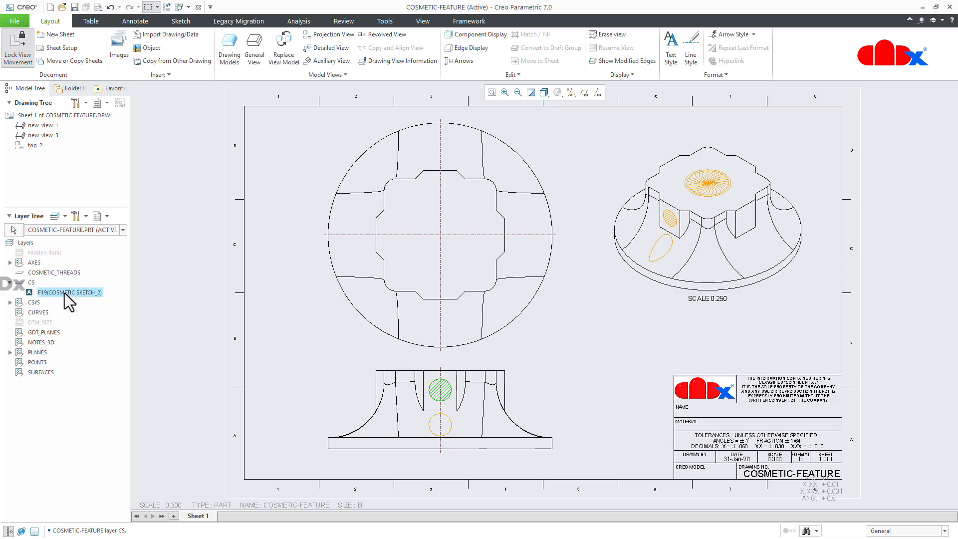
click(65, 292)
click(185, 354)
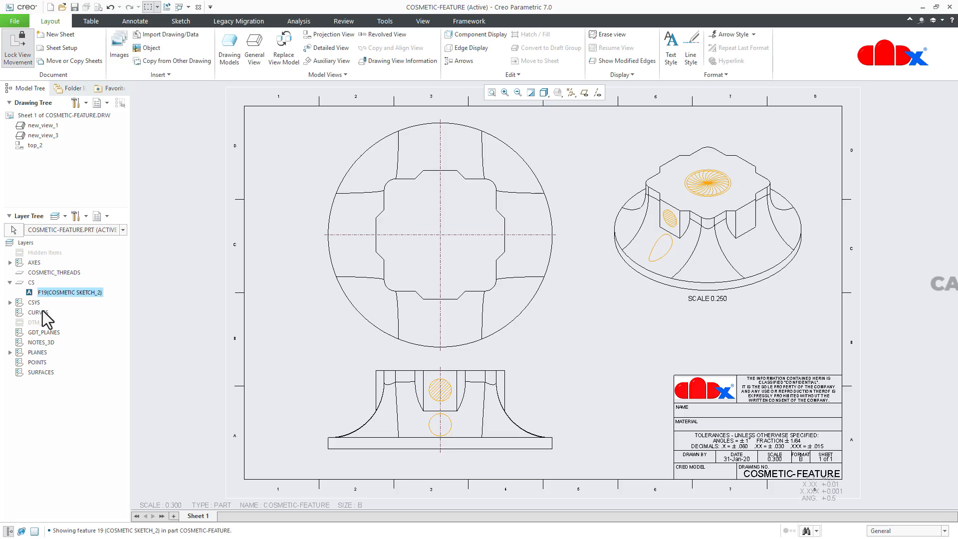
click(10, 283)
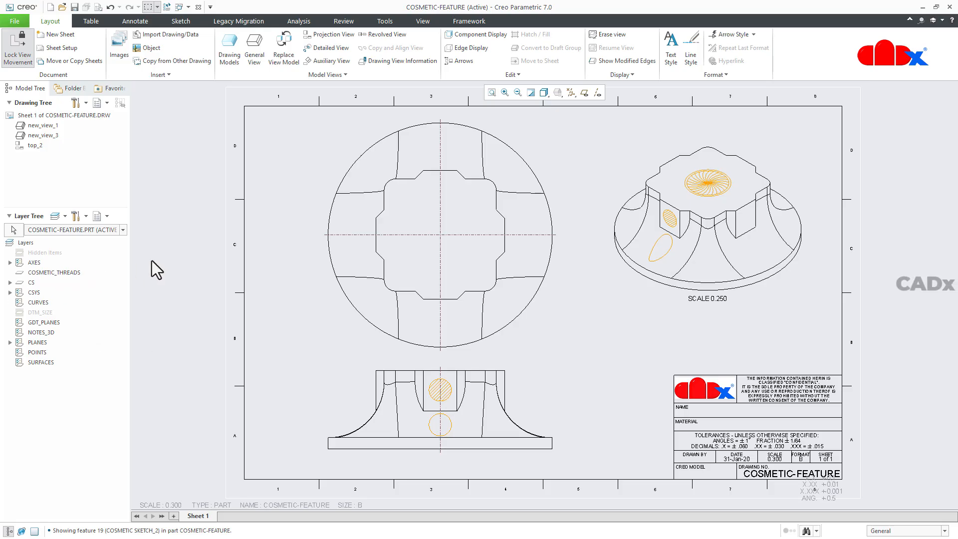
Step: Set the drawing detail option ignore_model_layer_status to yes and save the drawing properties
click(22, 22)
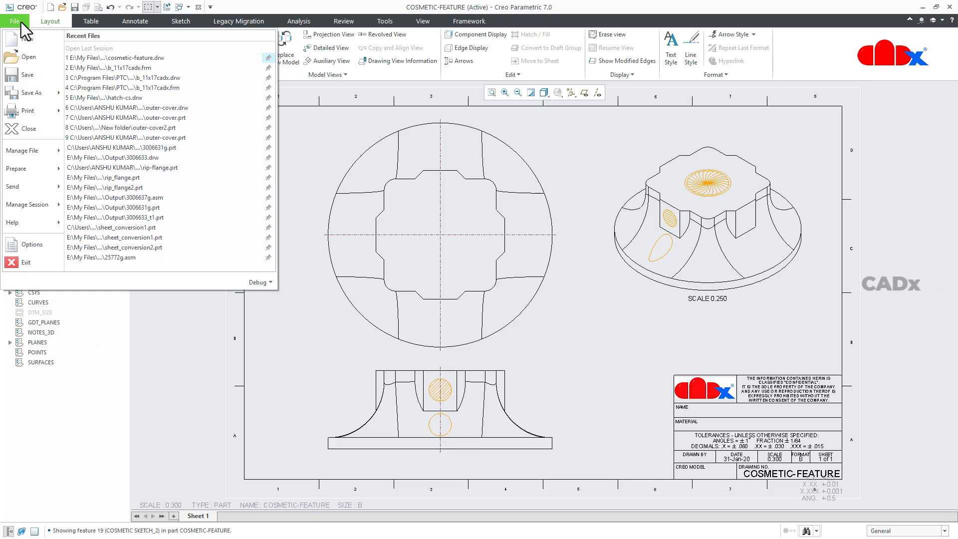
mouse_move(35, 168)
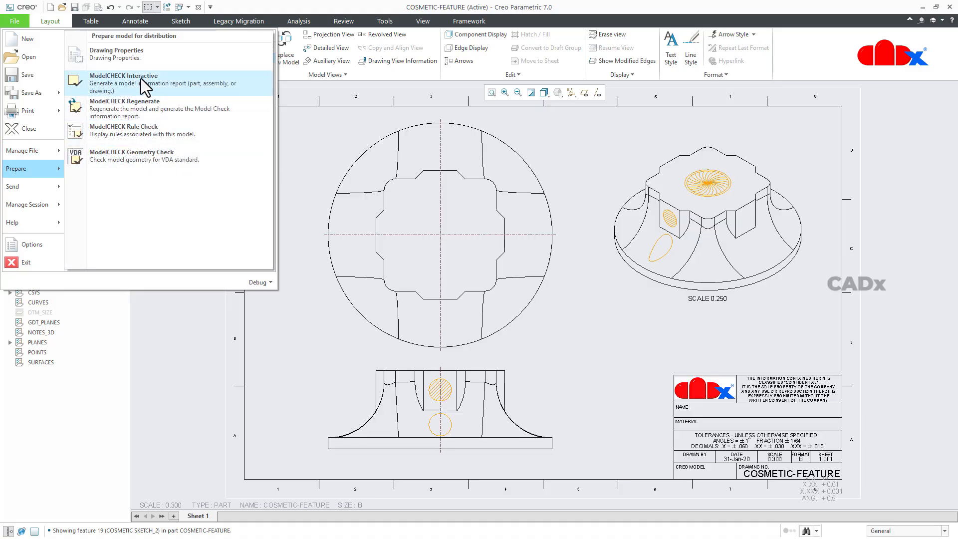
click(140, 55)
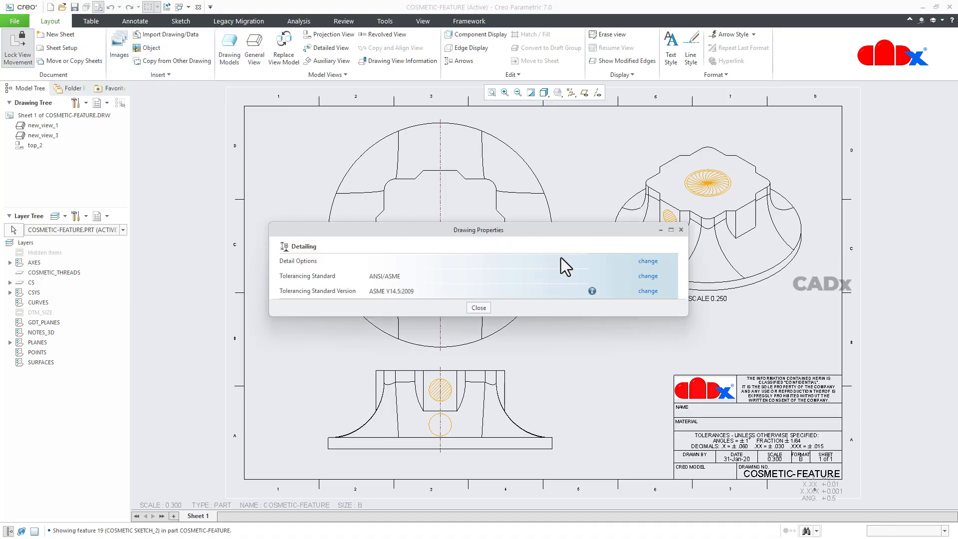
click(648, 261)
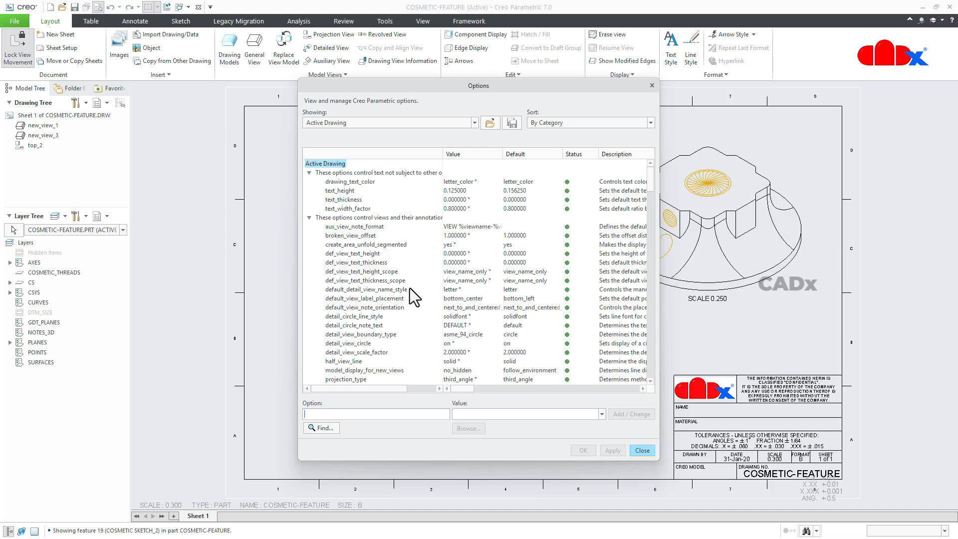
scroll(409, 288, down, 15)
scroll(410, 288, down, 15)
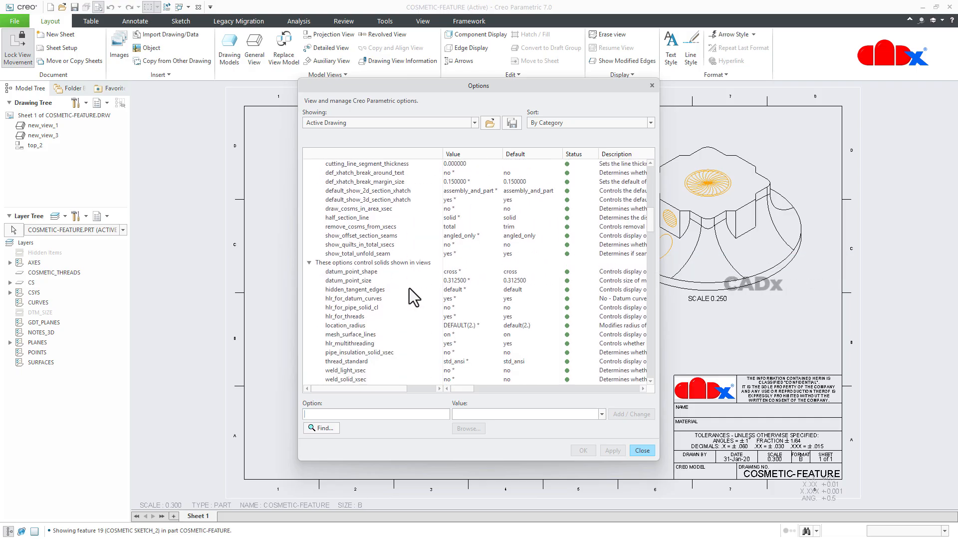
scroll(409, 288, down, 15)
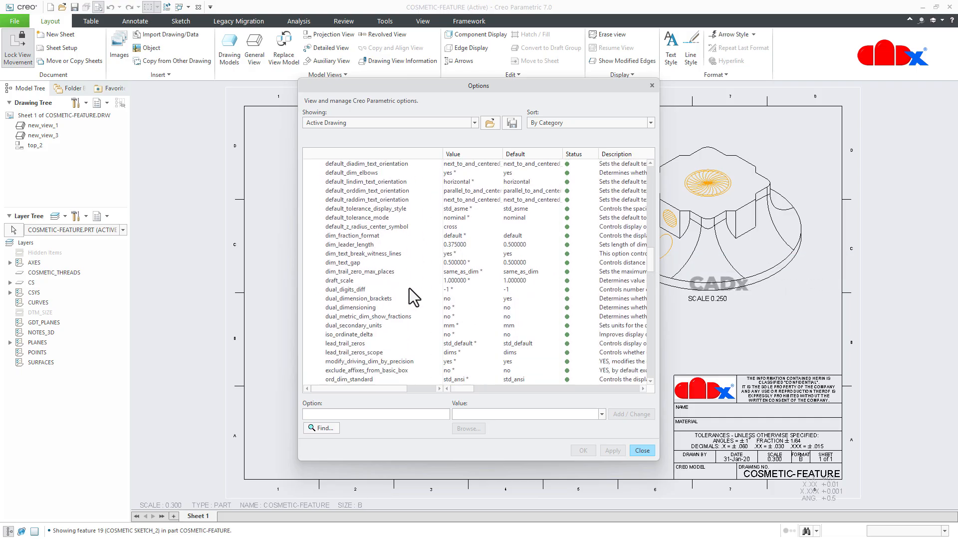
scroll(409, 288, down, 15)
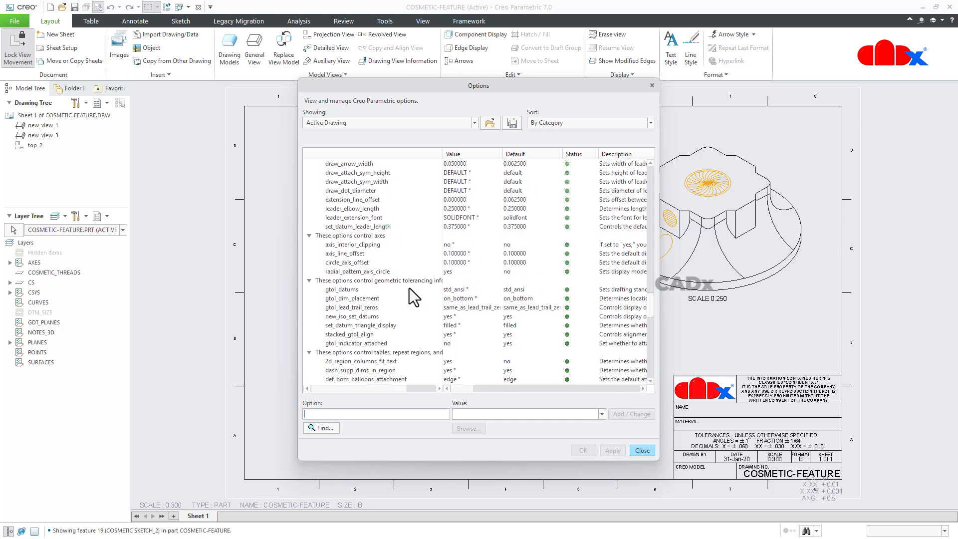
scroll(409, 289, down, 5)
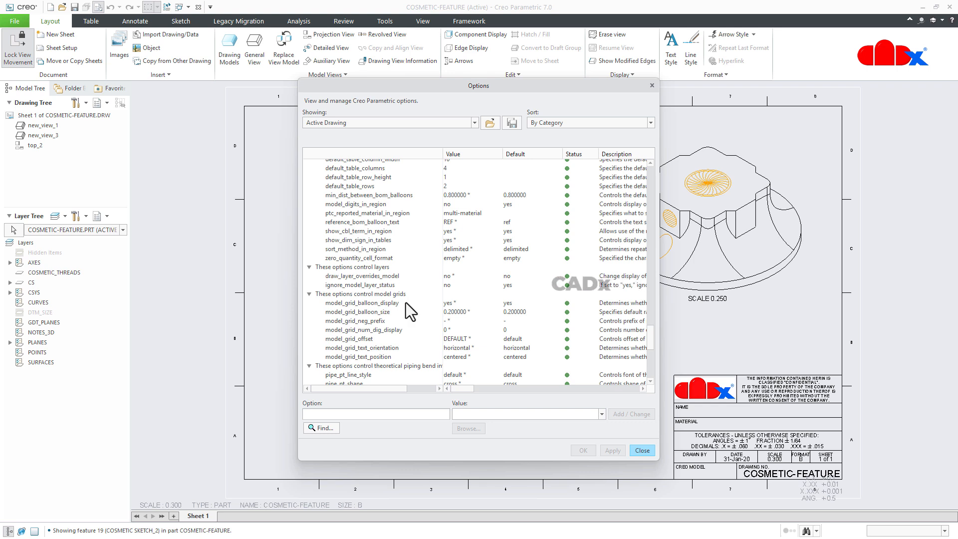
click(343, 285)
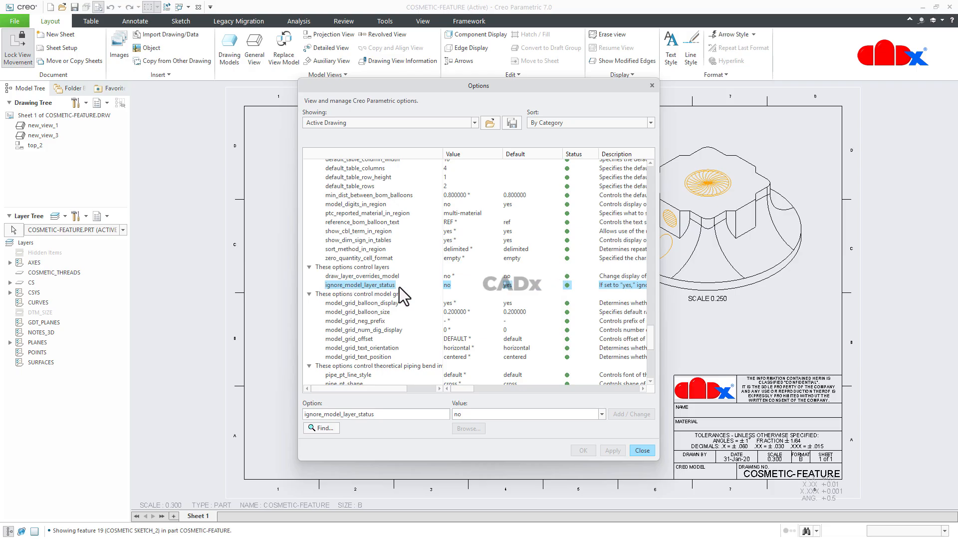
click(601, 413)
click(518, 425)
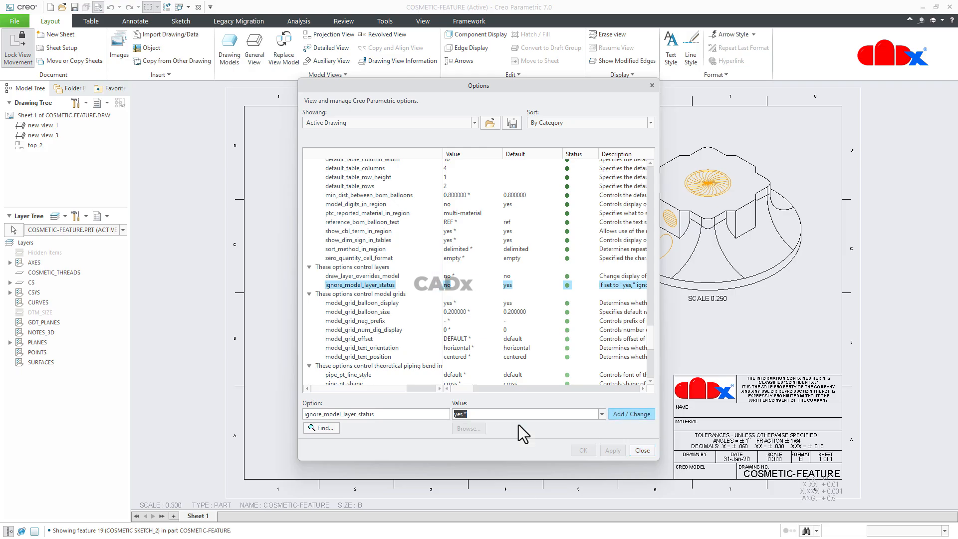
click(624, 413)
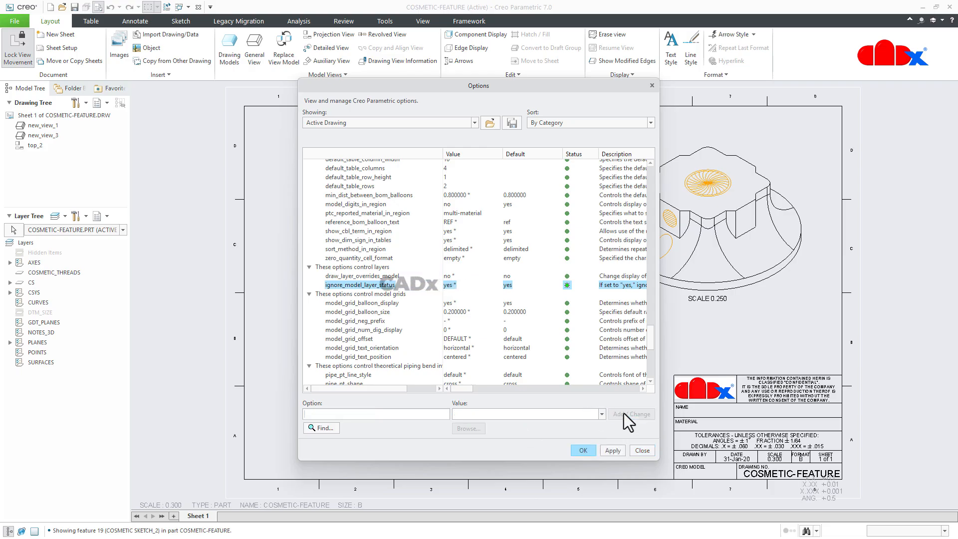
click(583, 450)
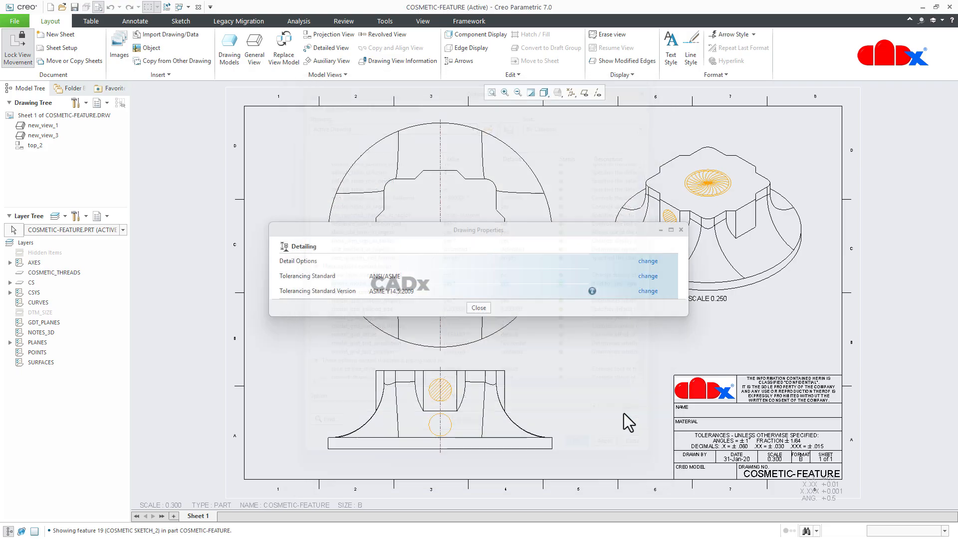
click(478, 308)
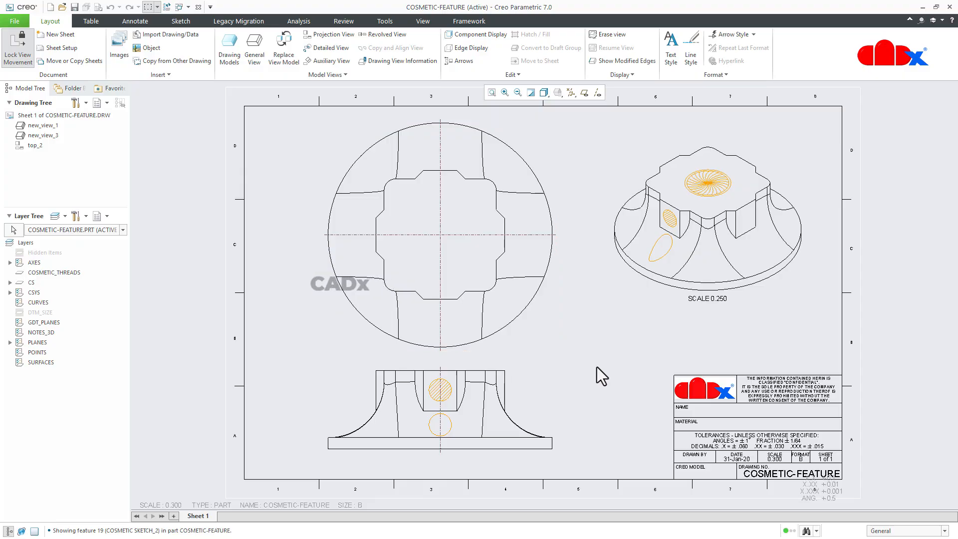
Step: Give the front view, new_view_1, its own layer status and hide the CS layer in that view
click(12, 230)
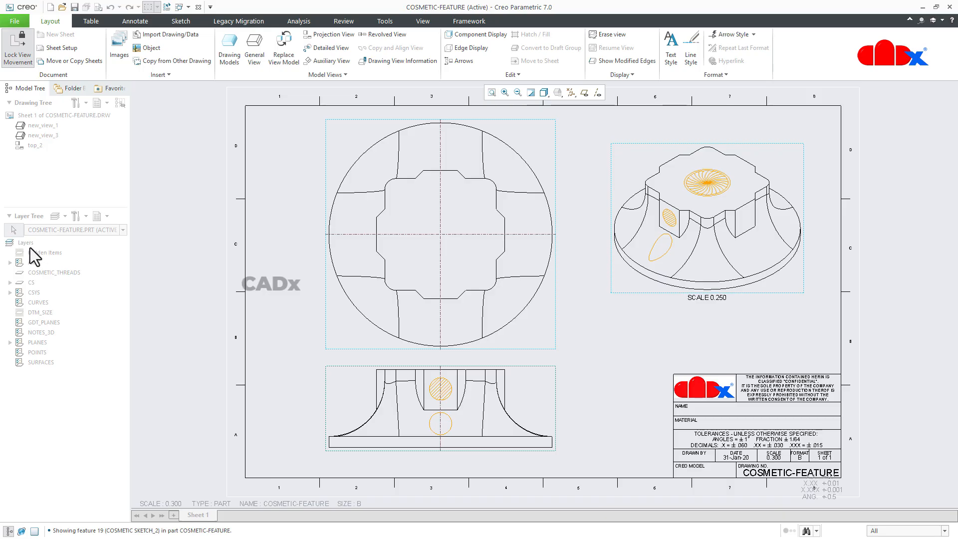
click(358, 411)
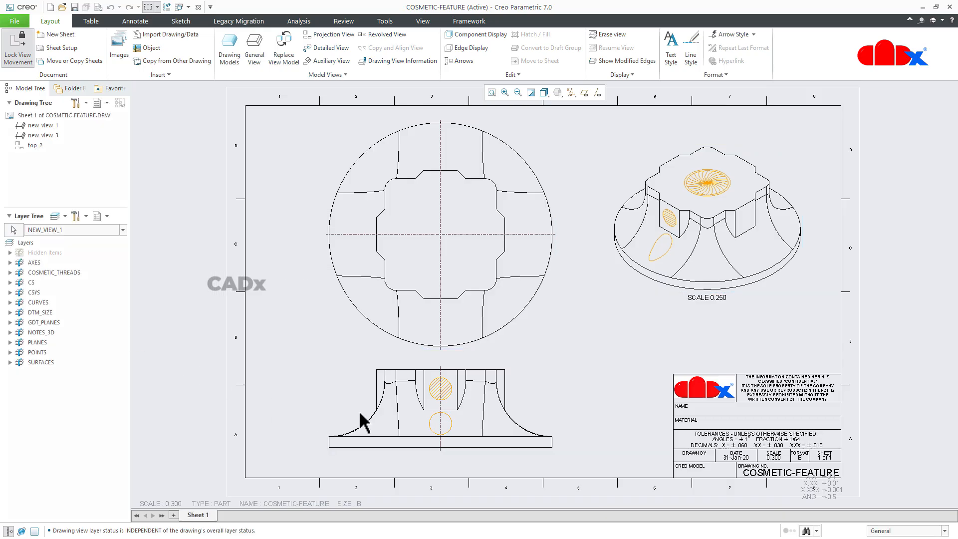
click(28, 283)
right_click(28, 283)
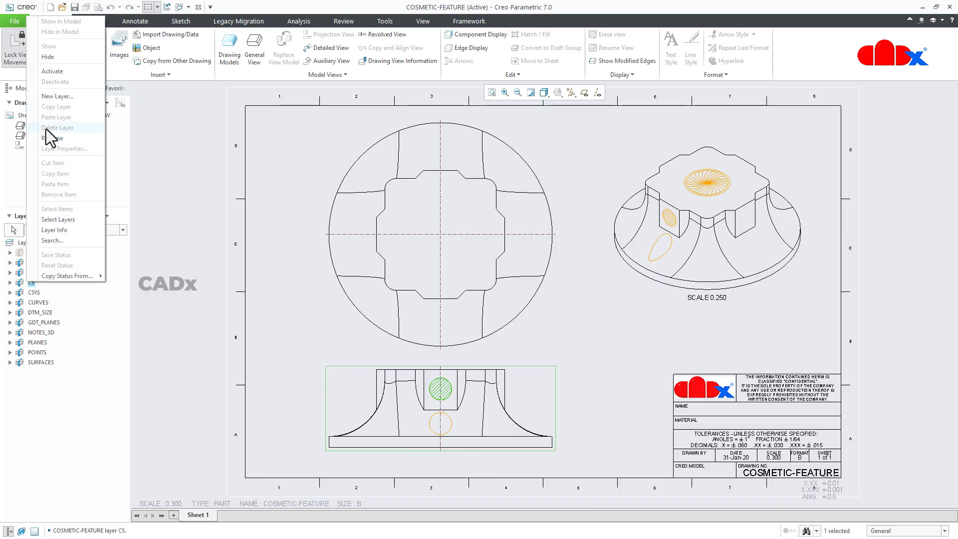
click(49, 57)
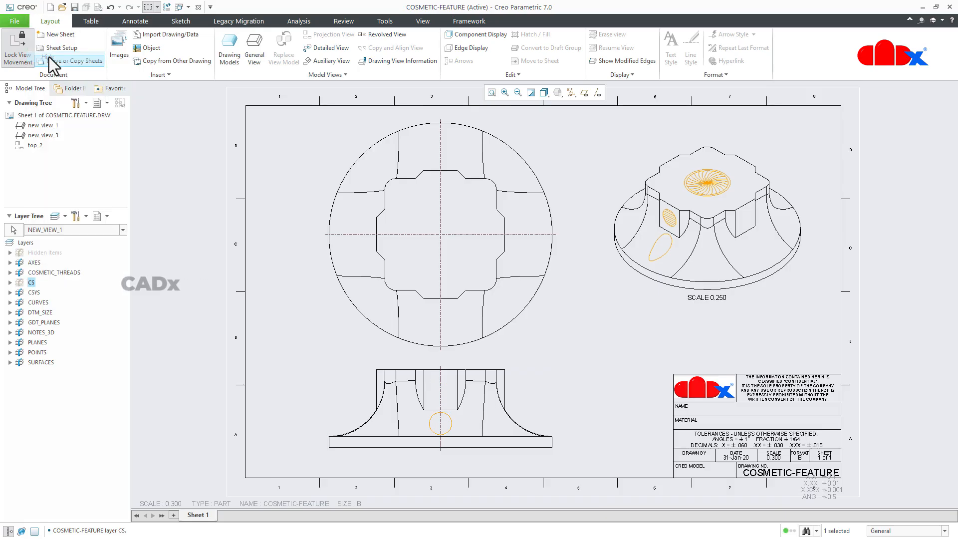
click(206, 352)
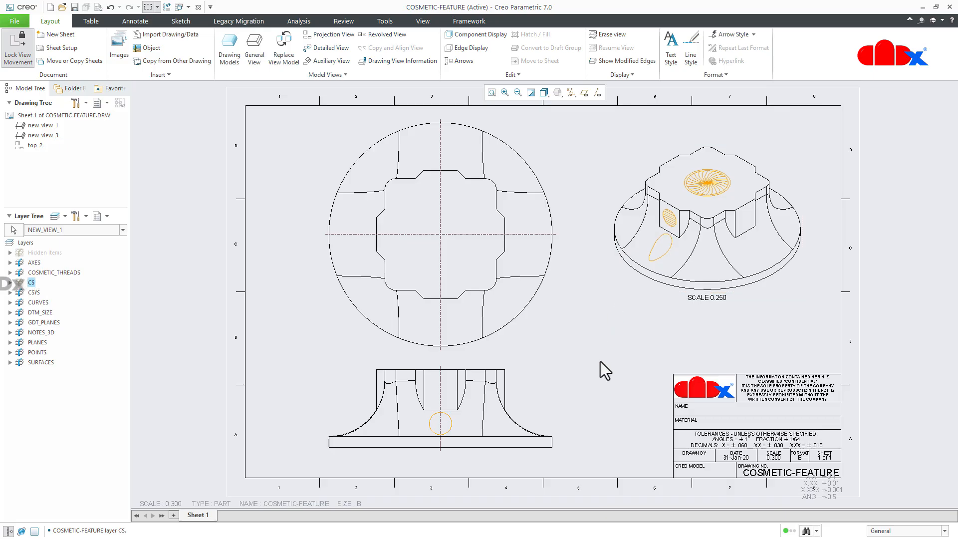
Step: Unerase the cosmetics in the top view, top_2
click(541, 327)
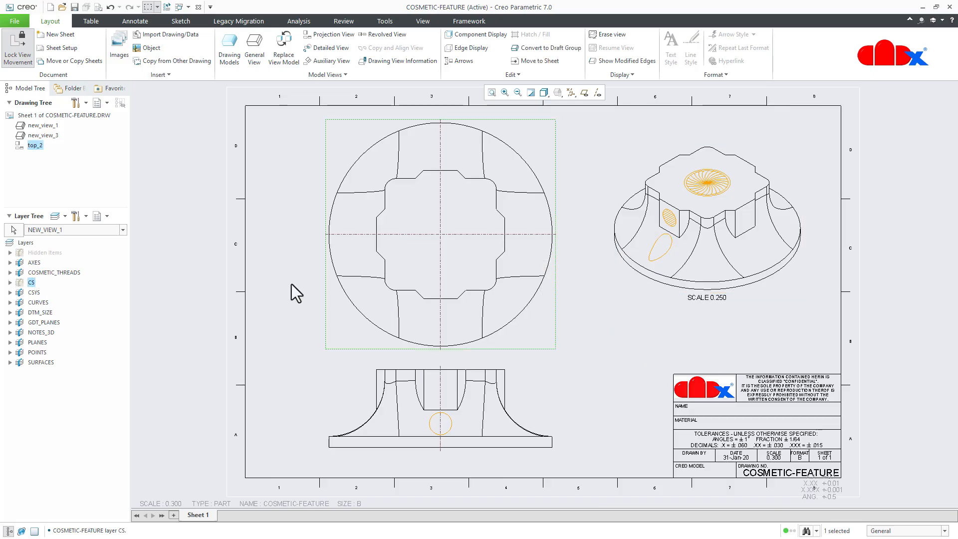
right_click(39, 143)
click(60, 148)
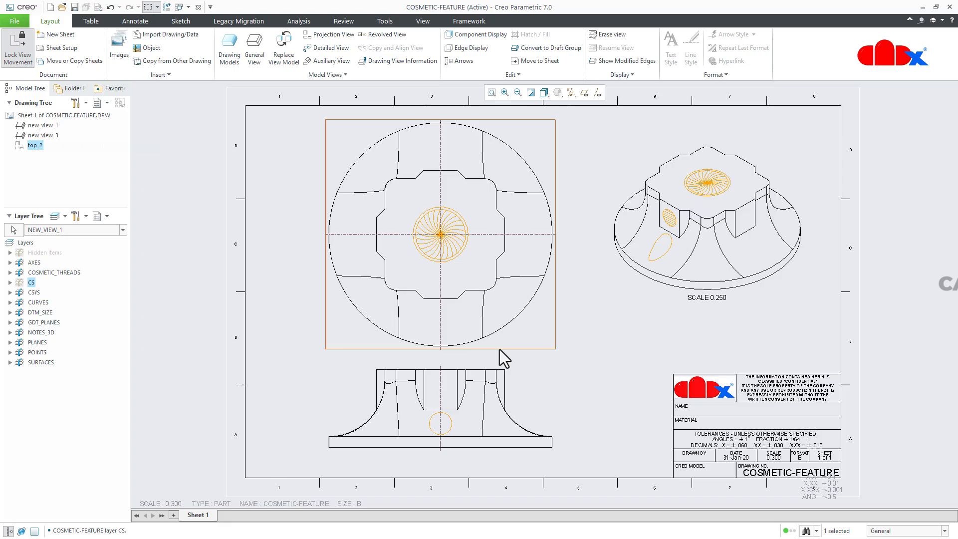
click(581, 363)
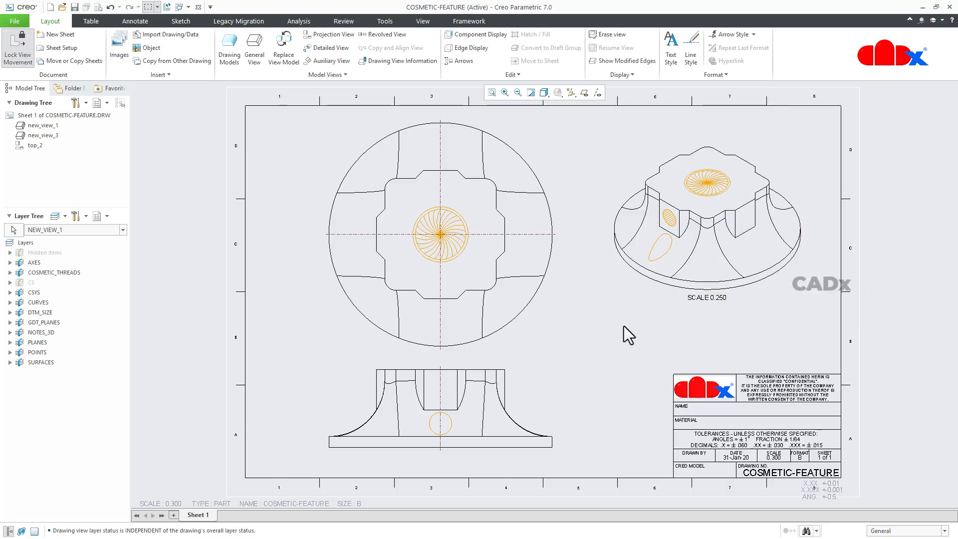
Step: Create a layer named cs1 in COSMETIC-FEATURE.PRT containing COSMETIC SKETCH_3 and COSMETIC SKETCH_2, picked in the isometric view
click(80, 230)
click(81, 247)
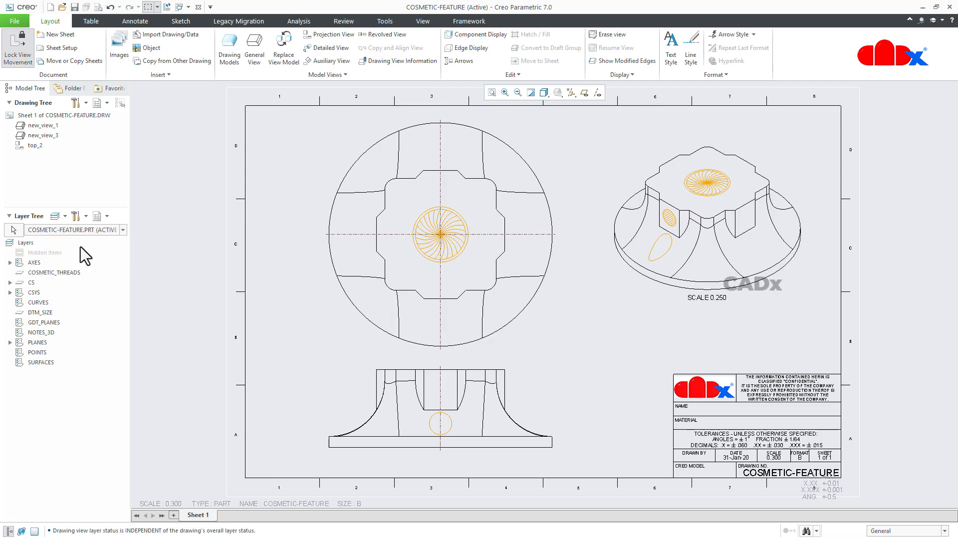
right_click(41, 402)
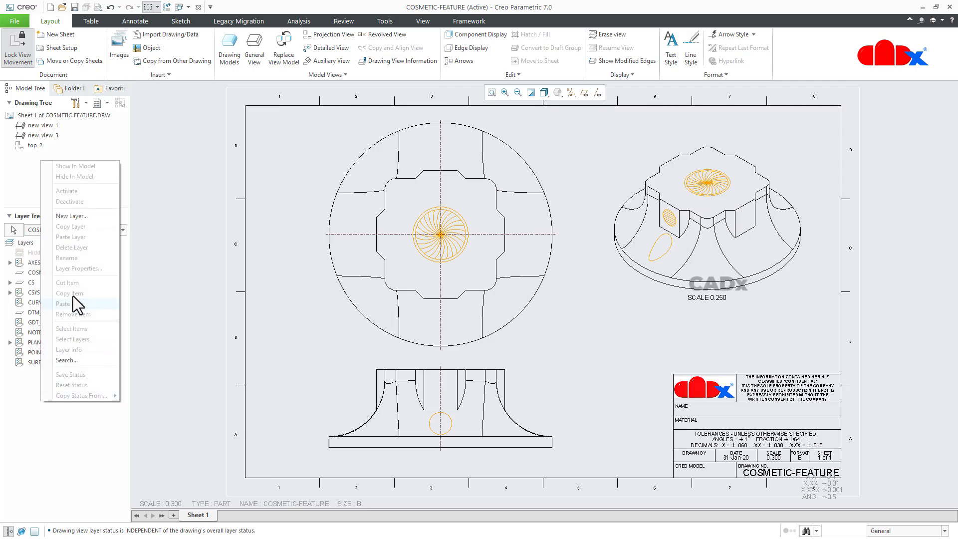
click(77, 217)
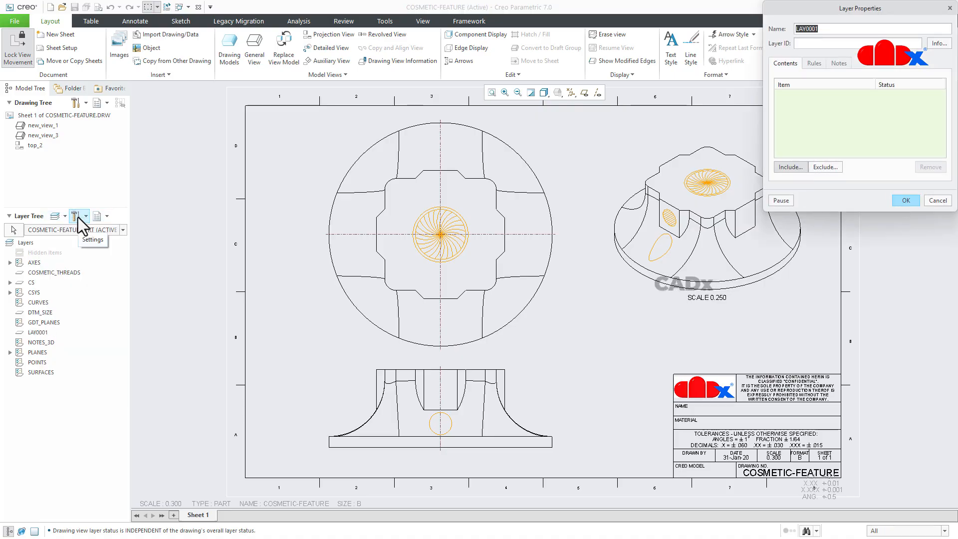
text(cs)
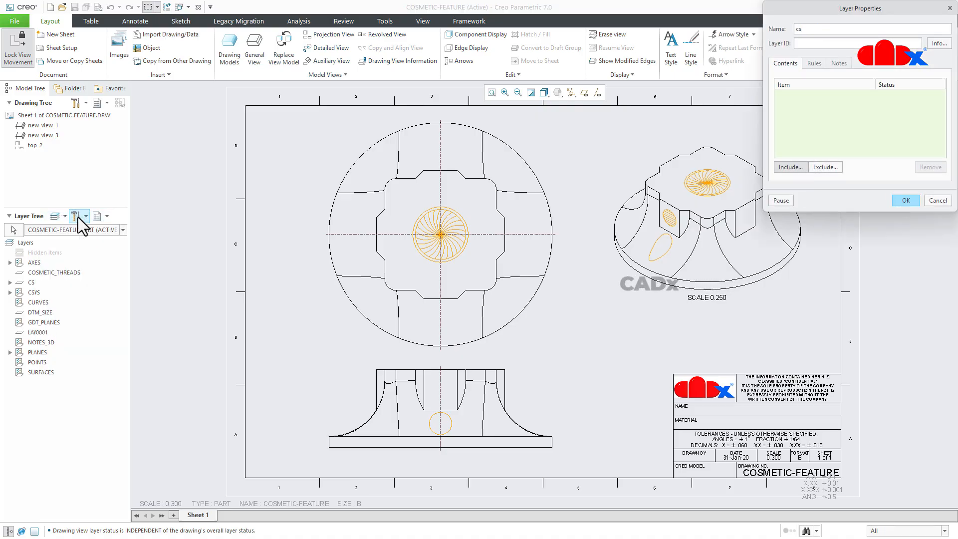
text(1)
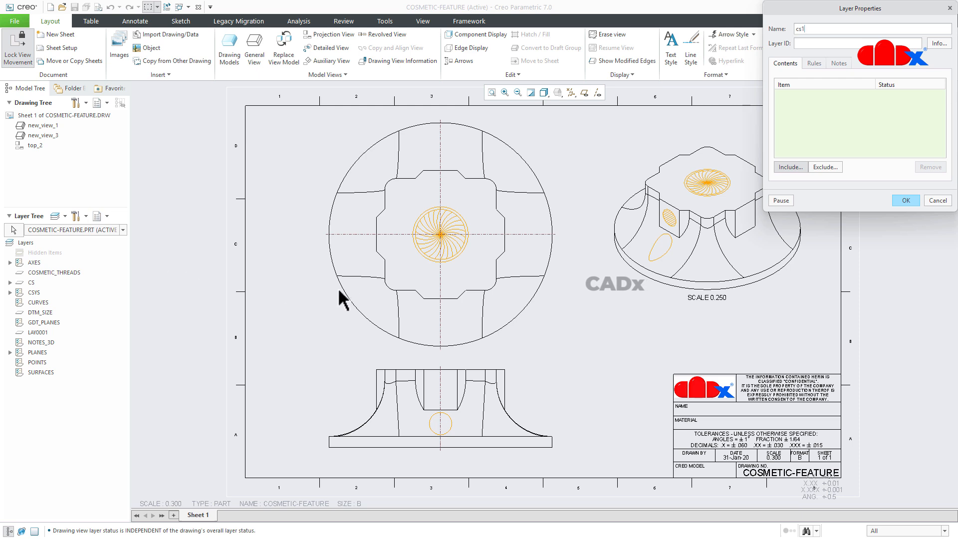
click(655, 257)
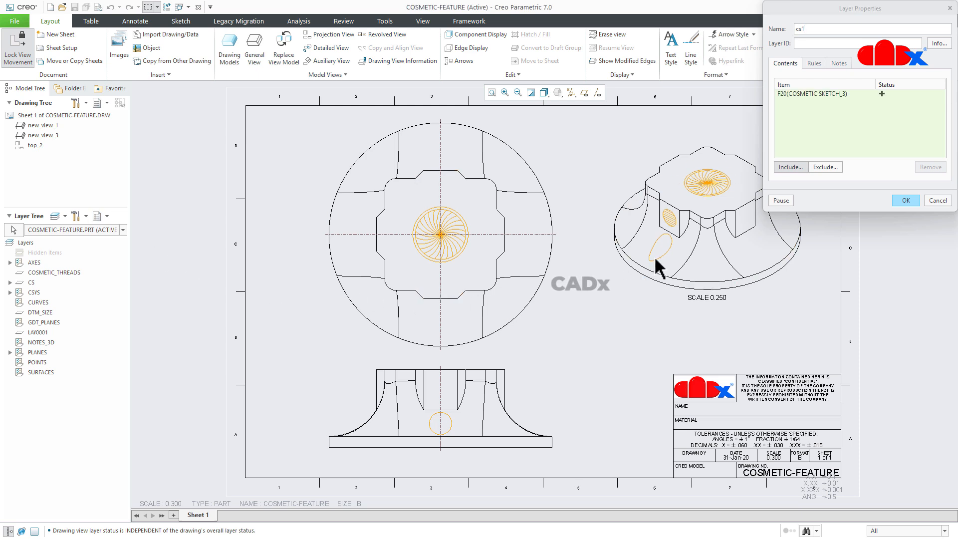
click(673, 216)
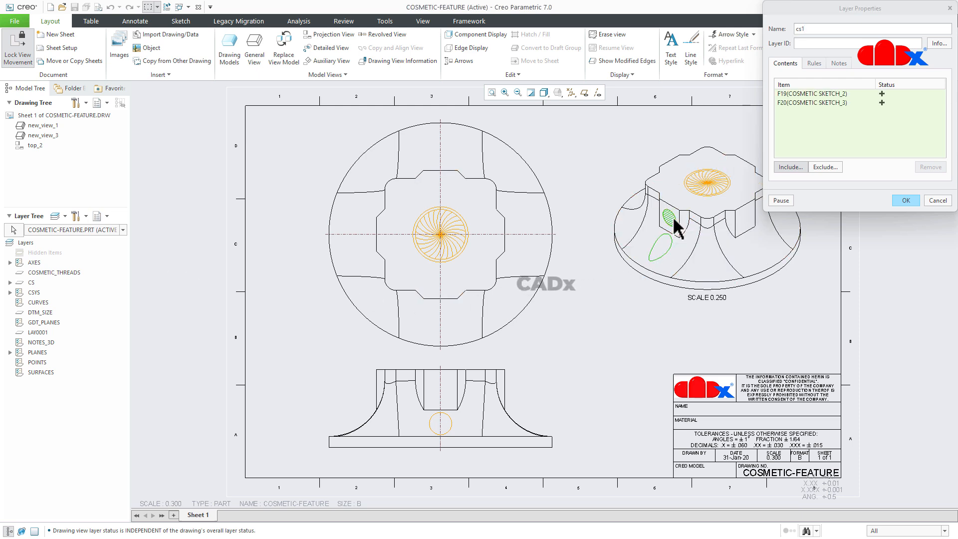
click(913, 202)
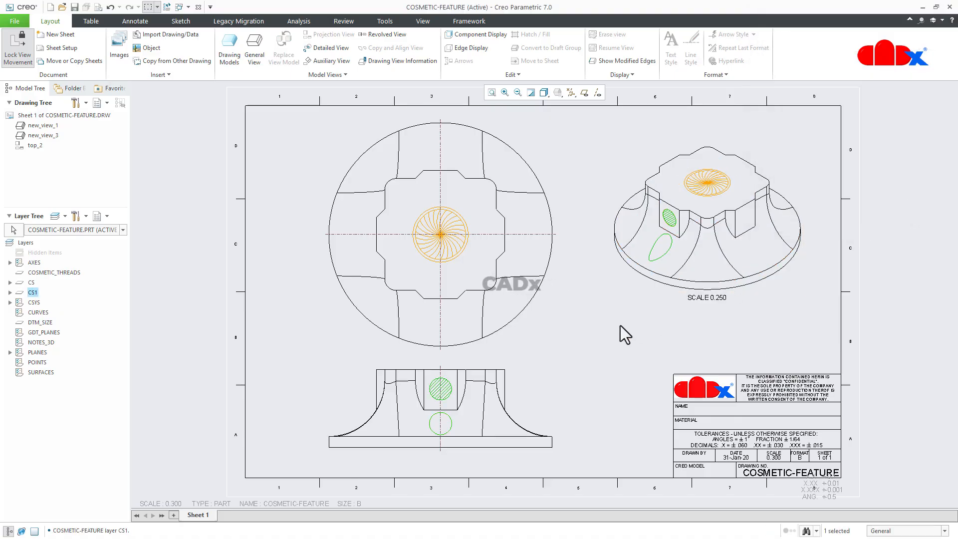
click(600, 334)
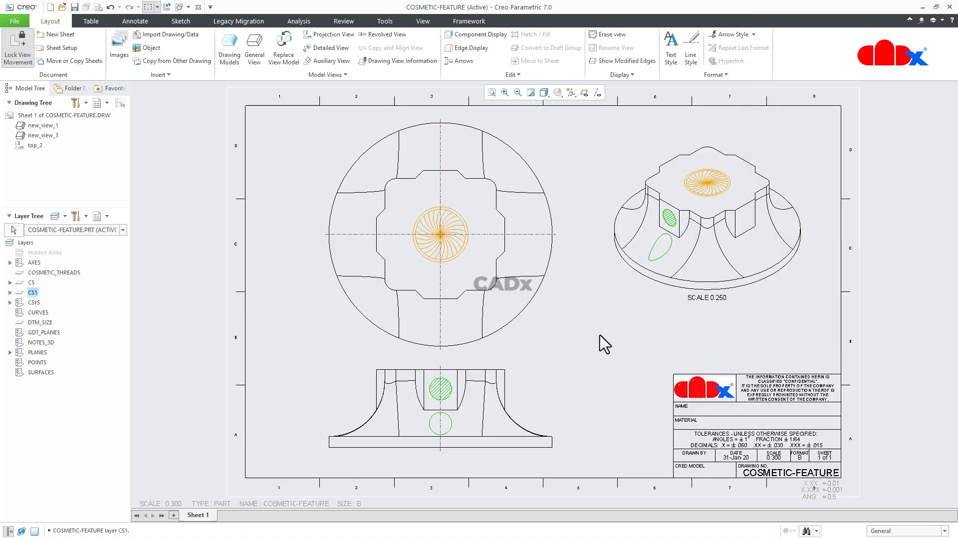
Step: Give the isometric view, new_view_3, its own layer status and hide the CS1 layer in that view
click(13, 232)
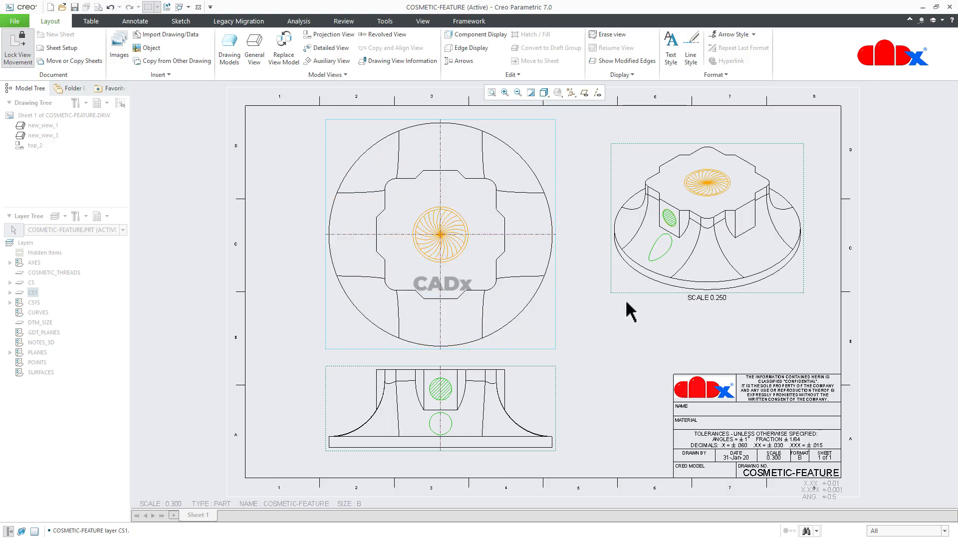
click(632, 284)
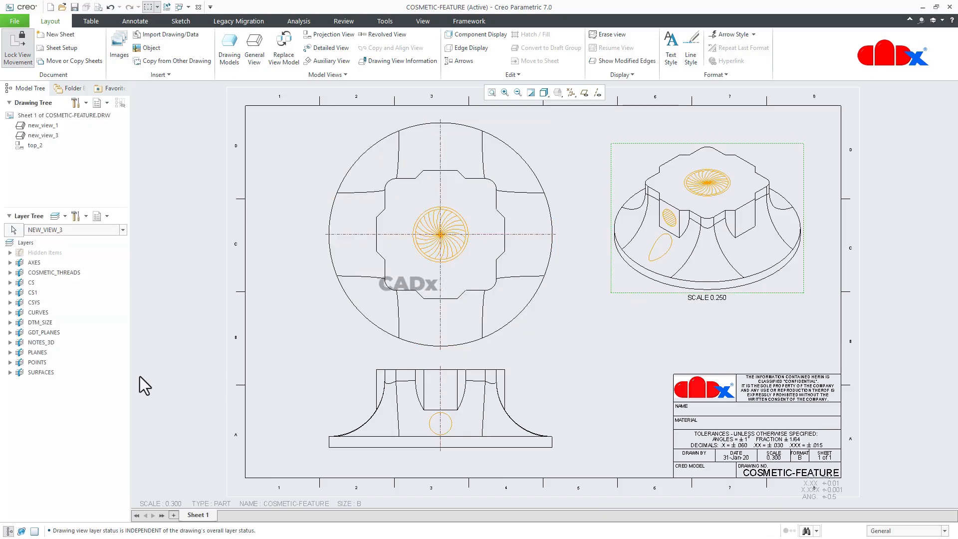
right_click(29, 293)
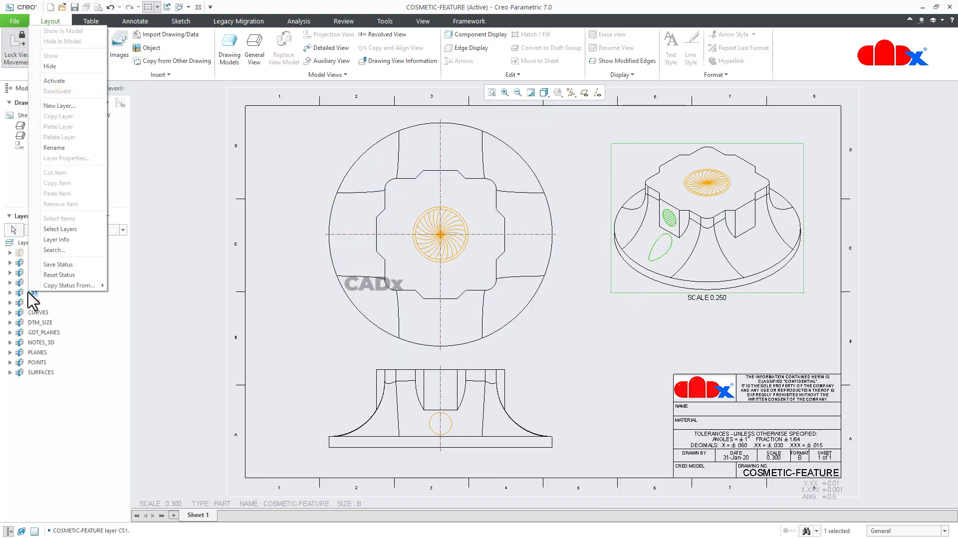
click(63, 69)
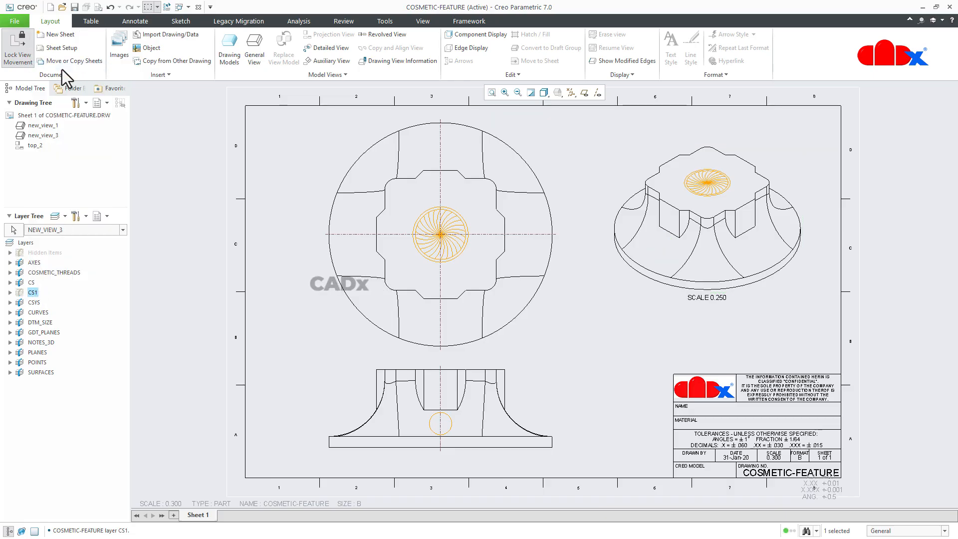
click(282, 389)
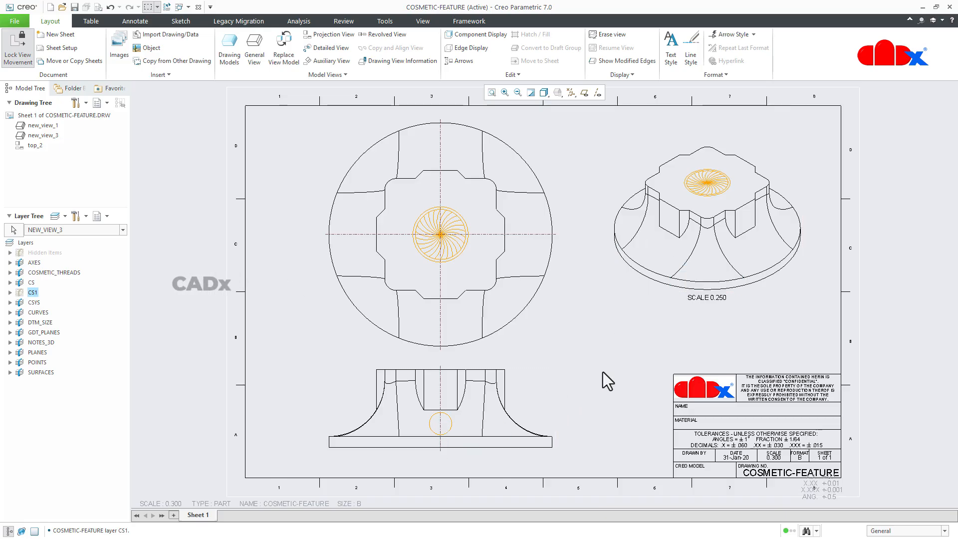
Step: Show the CS1 layer again in new_view_3 and the CS layer again in the front view, new_view_1
right_click(30, 293)
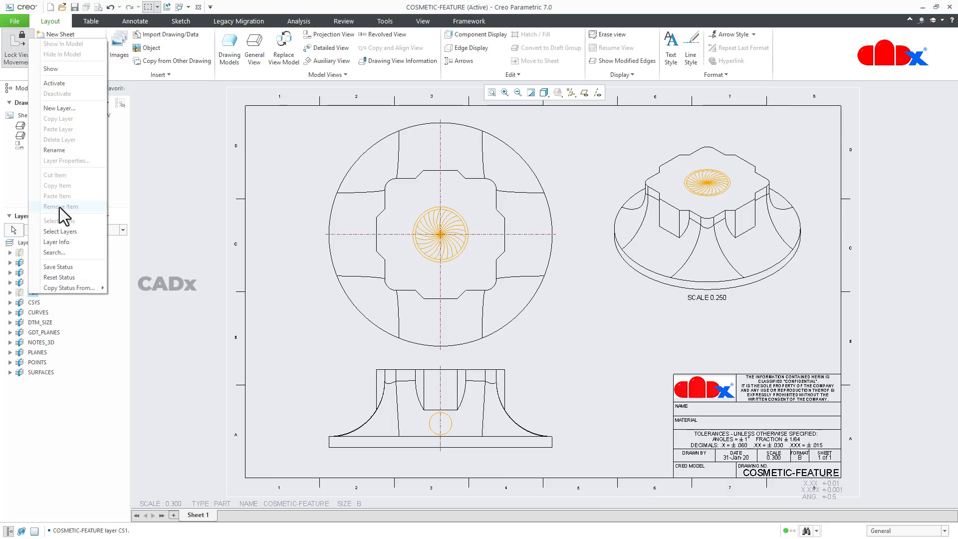
click(63, 70)
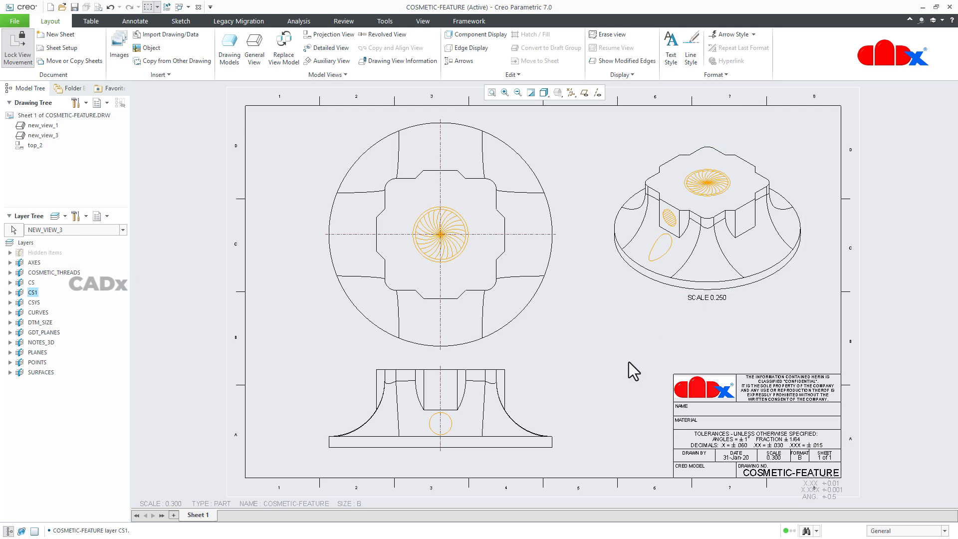
click(485, 388)
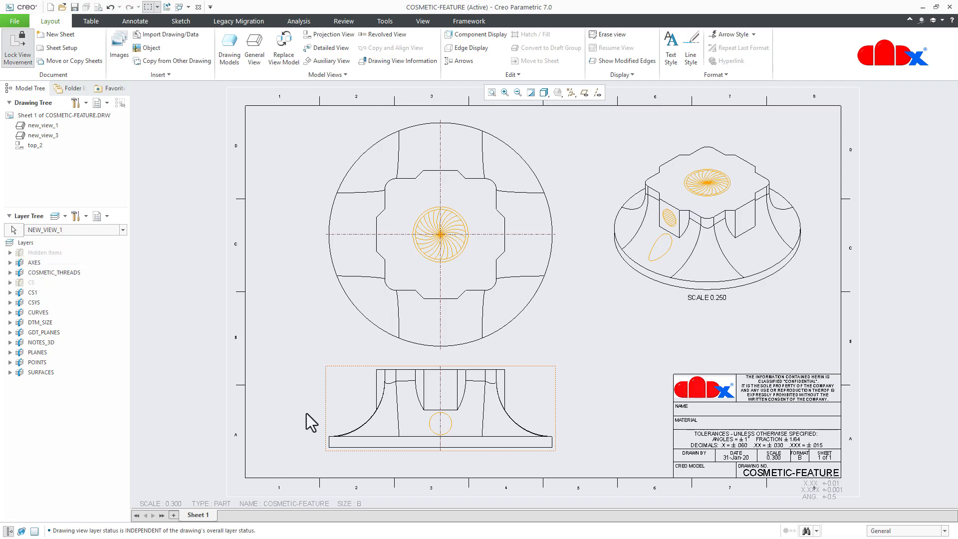
right_click(25, 285)
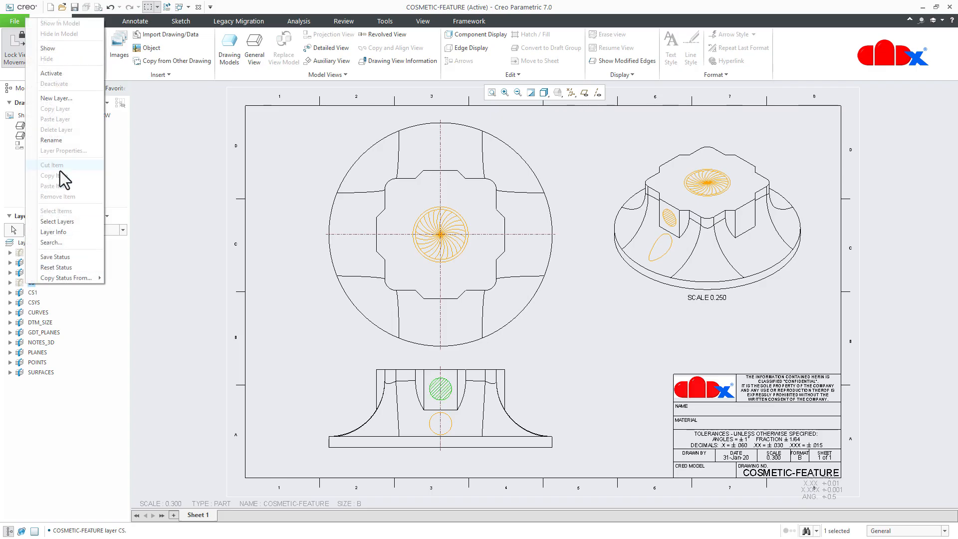
click(61, 49)
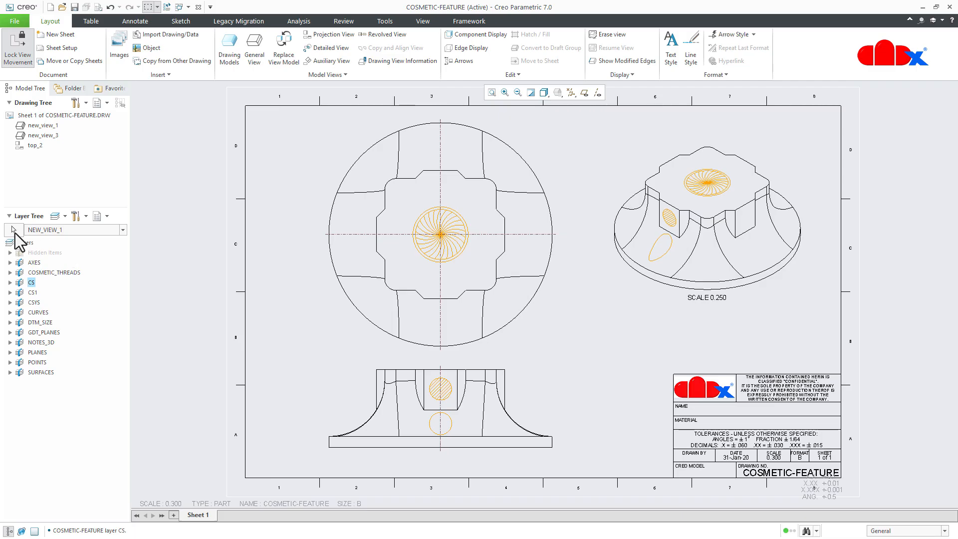
Step: Erase the cosmetics in the front view, new_view_1
click(348, 400)
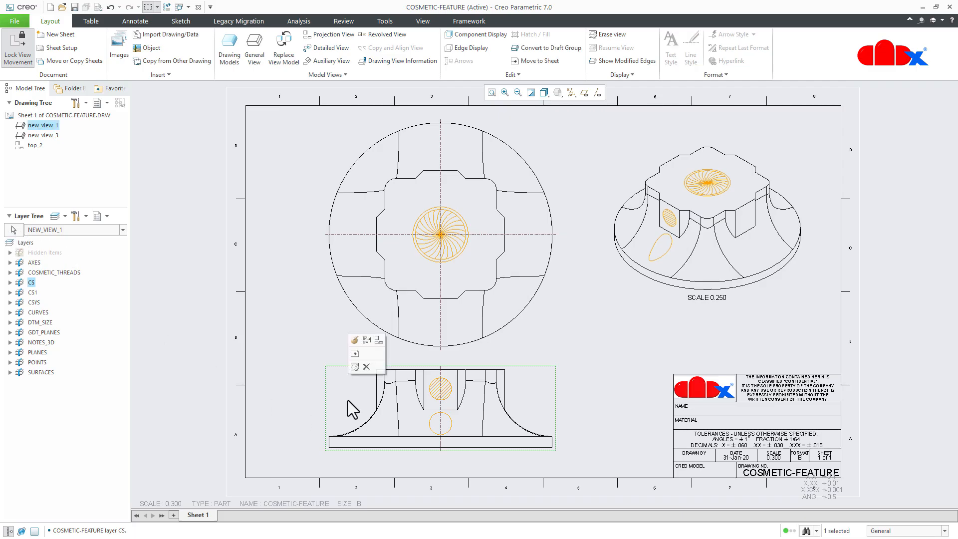
right_click(64, 126)
click(74, 131)
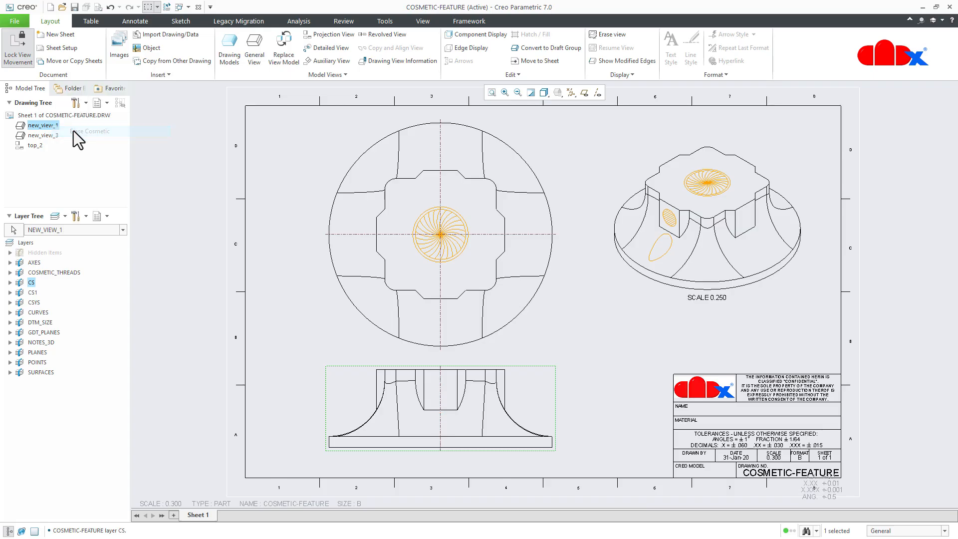
click(197, 287)
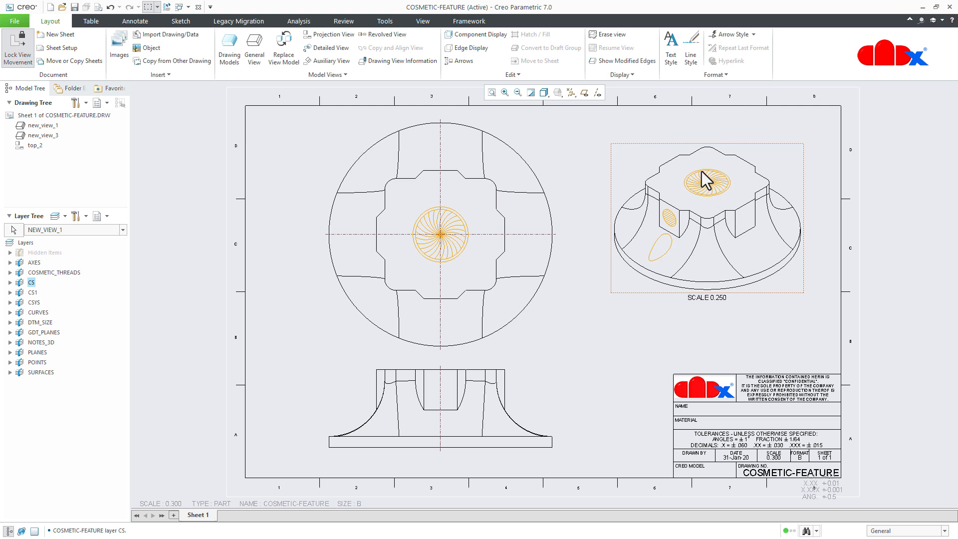
Step: Erase the cosmetics in the isometric view, new_view_3
click(643, 286)
right_click(51, 134)
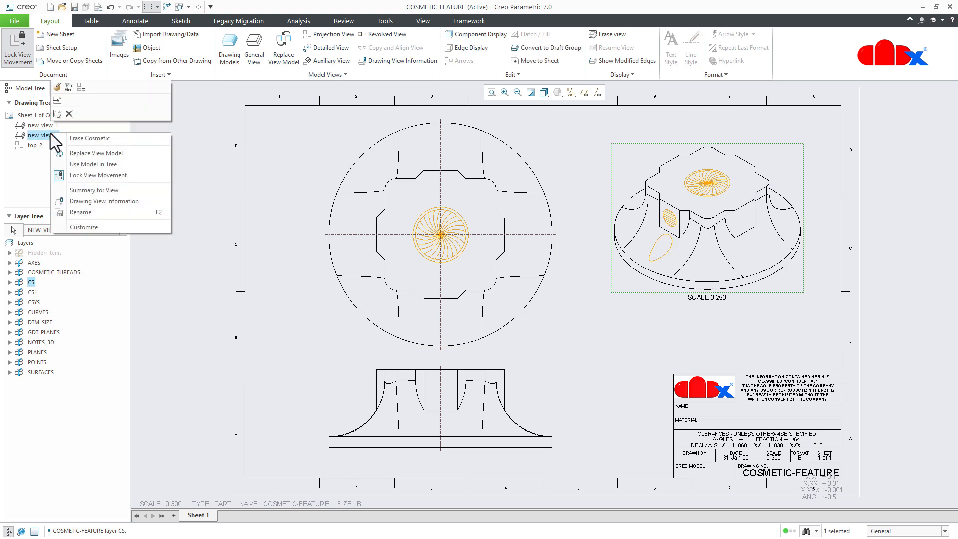
click(78, 138)
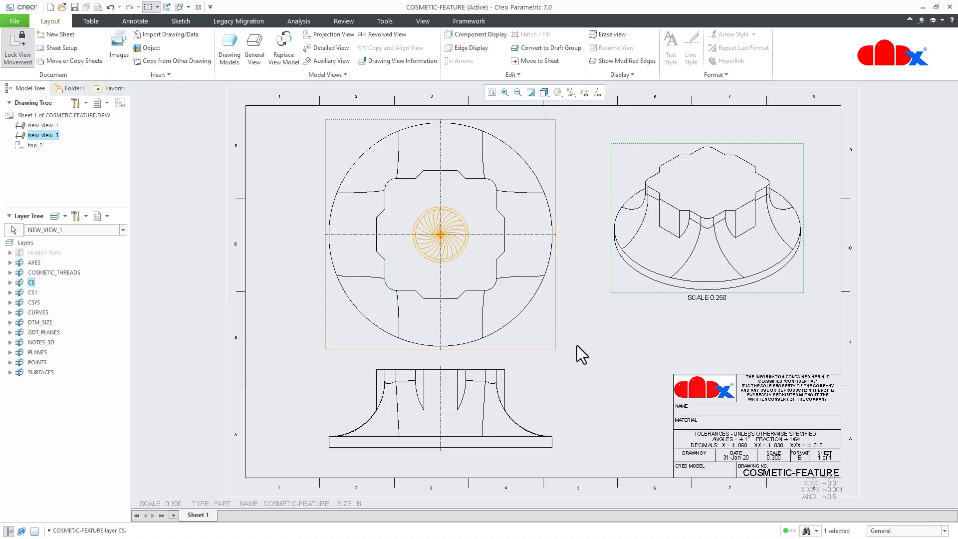
click(593, 352)
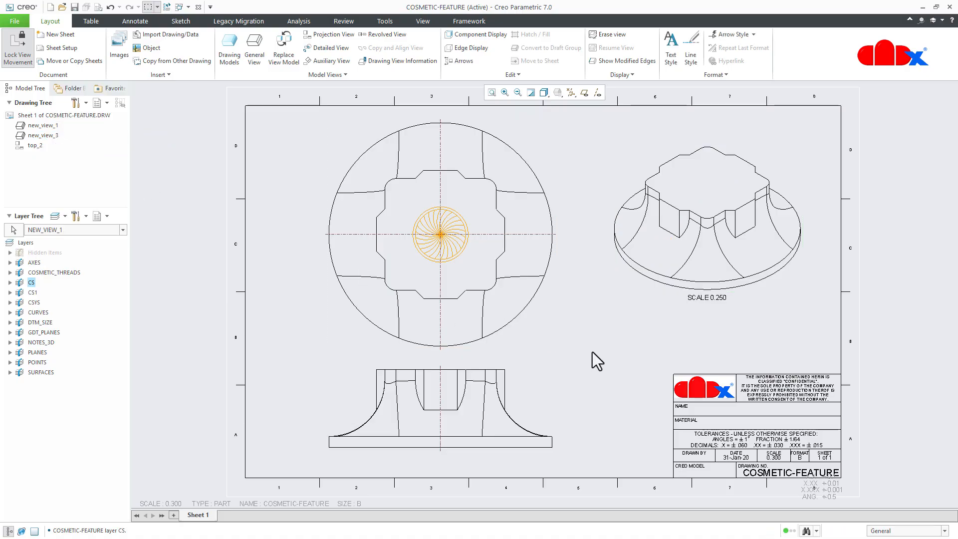
Step: Unerase the cosmetics in the isometric view, new_view_3, and in the front view, new_view_1
right_click(34, 135)
click(52, 139)
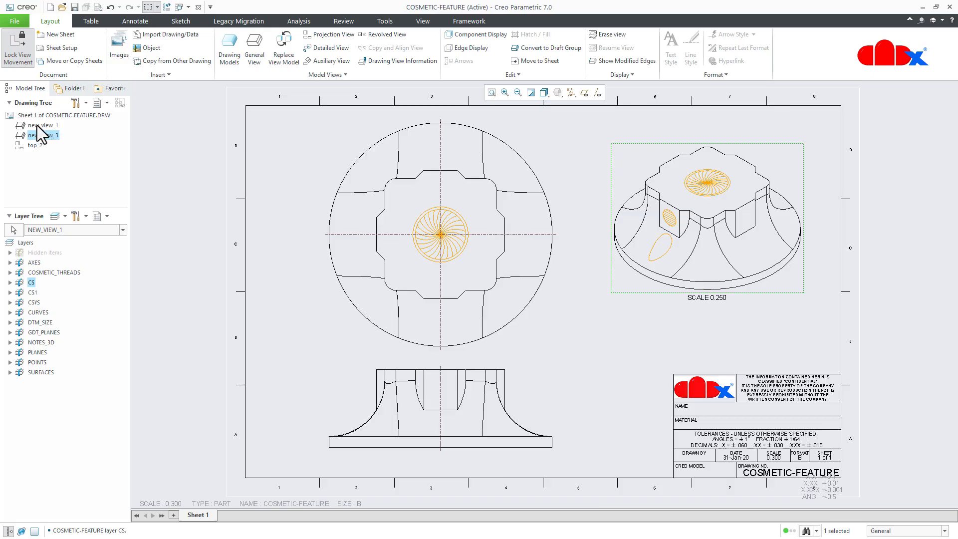
right_click(42, 126)
click(63, 131)
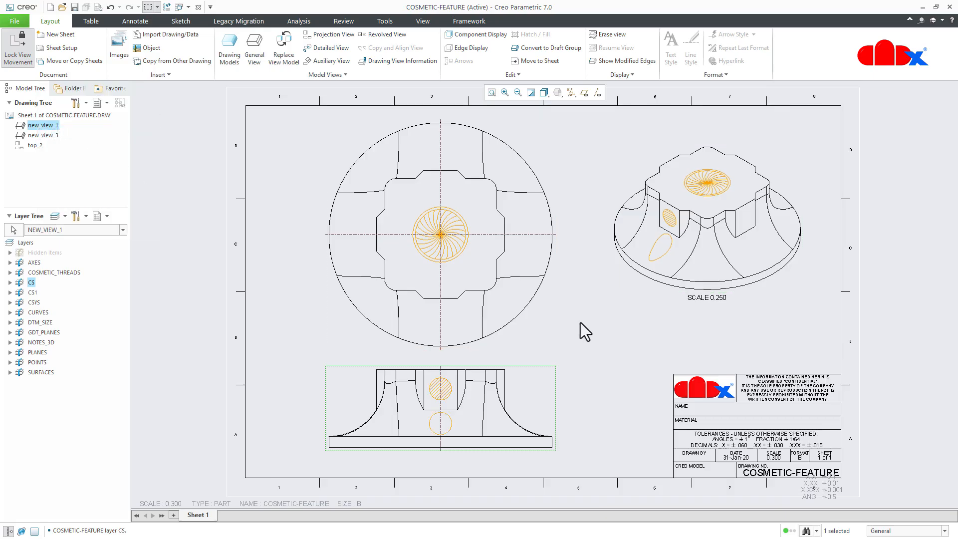
click(614, 338)
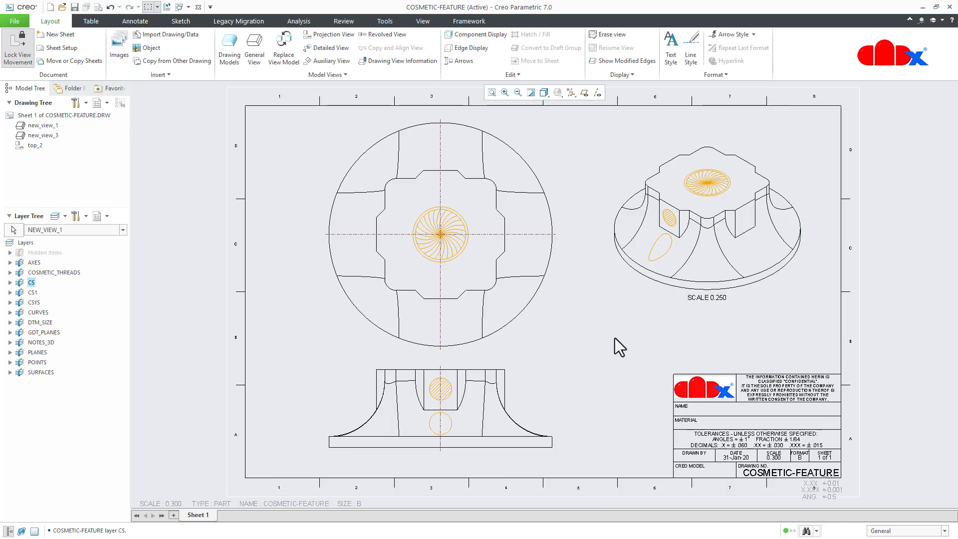